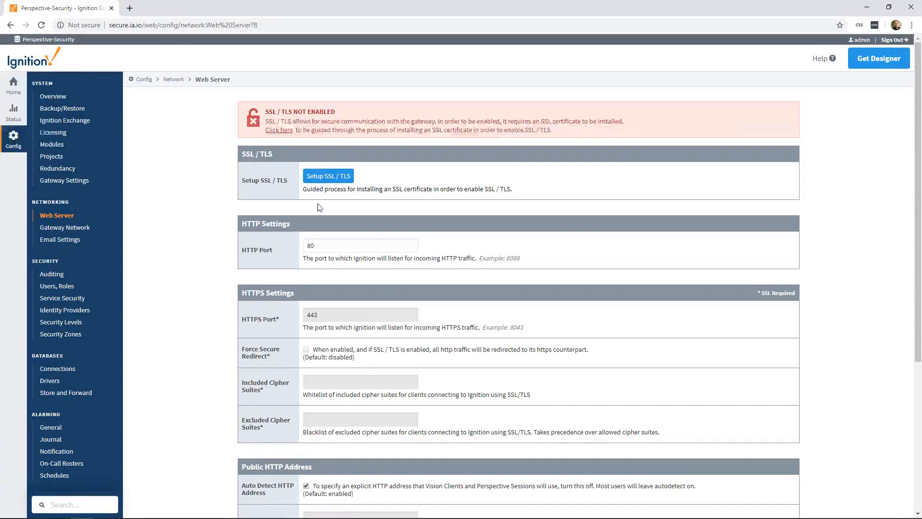
Start the SSL/TLS setup and open the certificate request form by indicating that not all required items are available
click(321, 176)
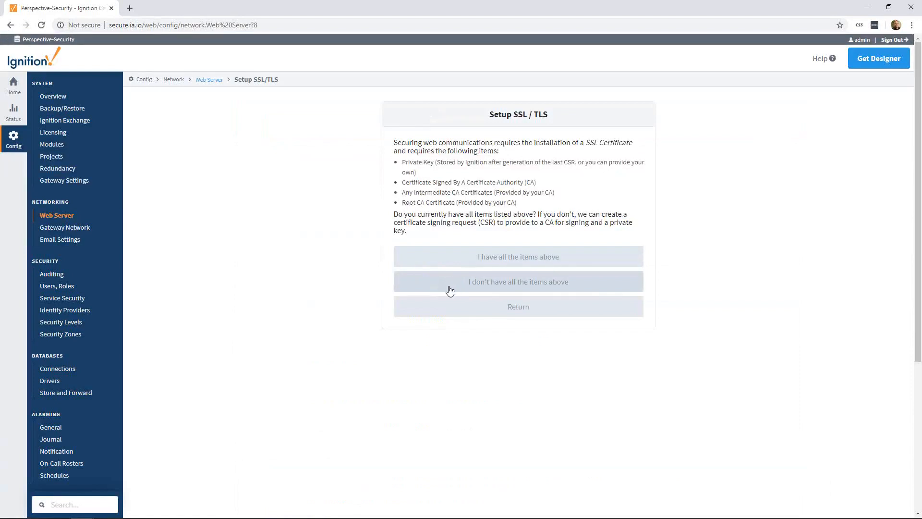
click(497, 287)
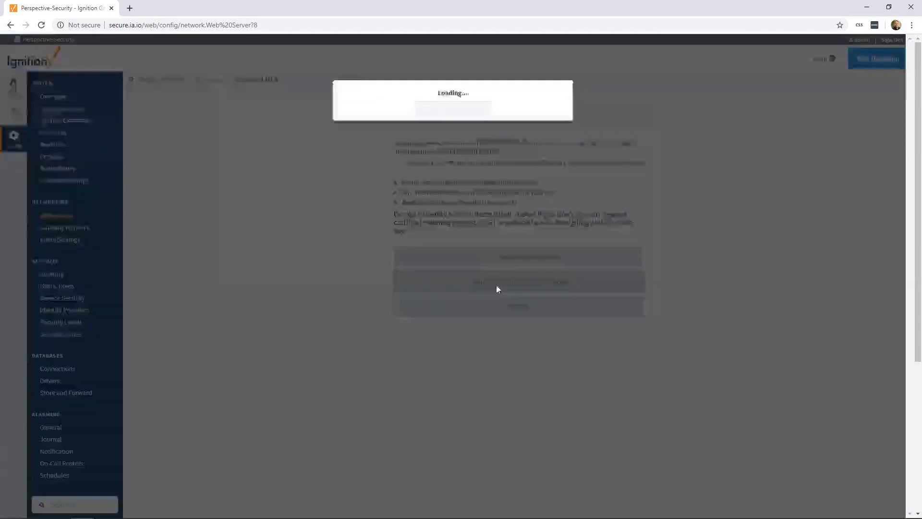
click(345, 176)
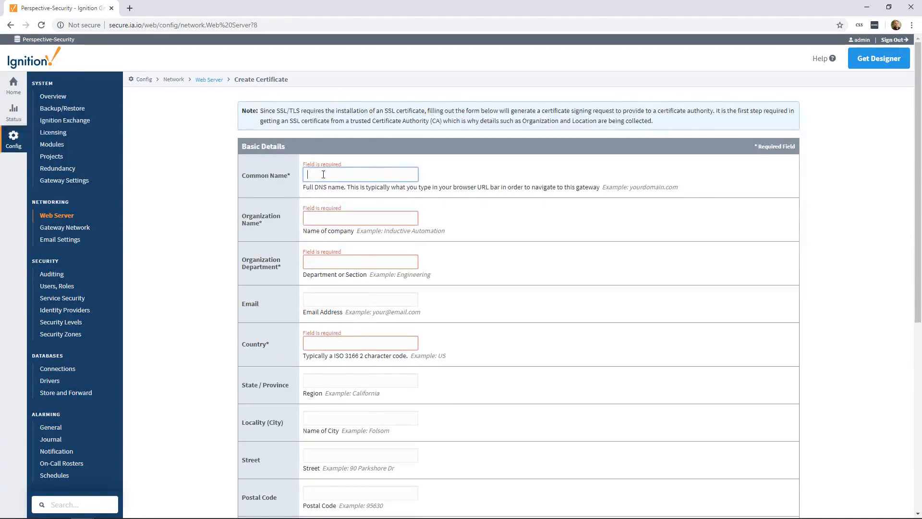
Fill in the Common Name as secure.ia.io, copied from the site address without the protocol prefix and trailing slash
click(120, 25)
click(121, 26)
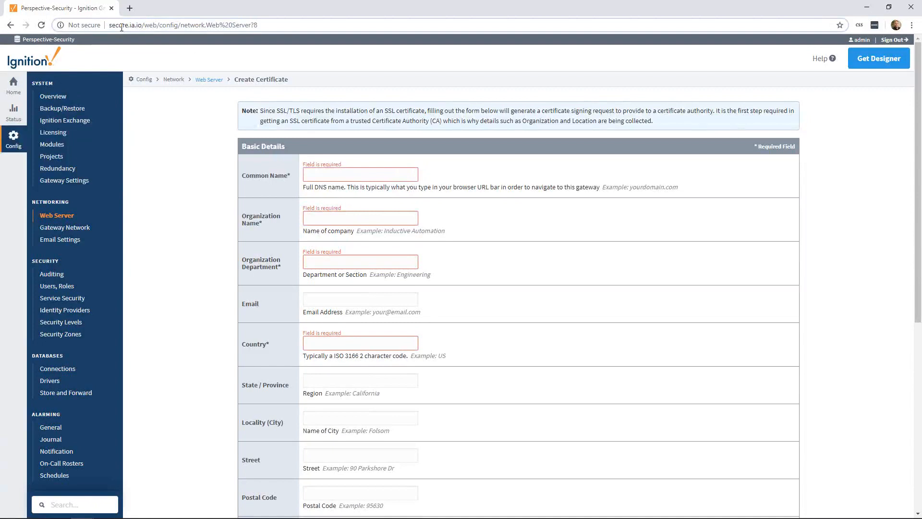
double_click(121, 26)
drag(145, 25, 146, 25)
key(ctrl+c)
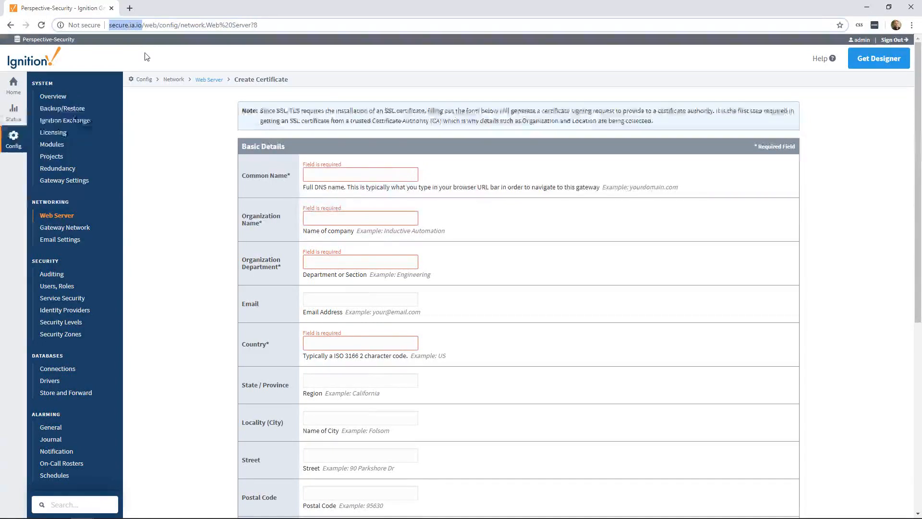
click(350, 174)
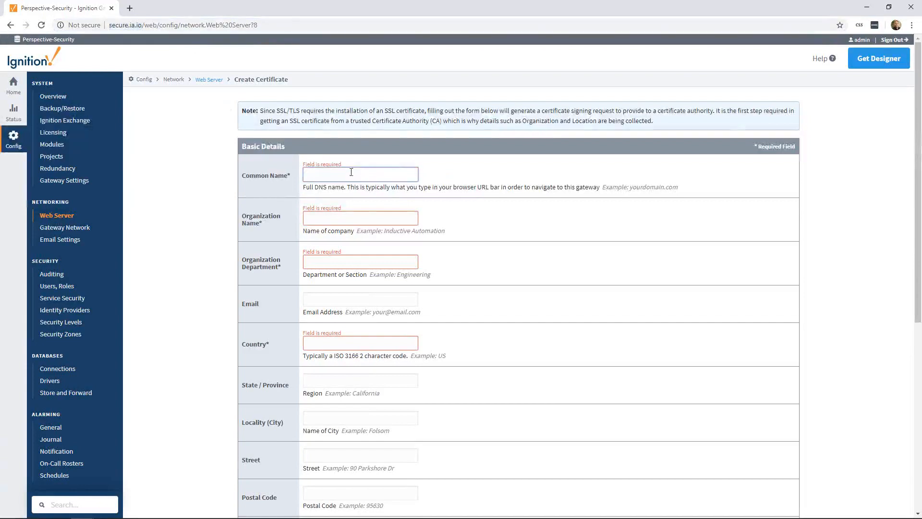
key(ctrl+v)
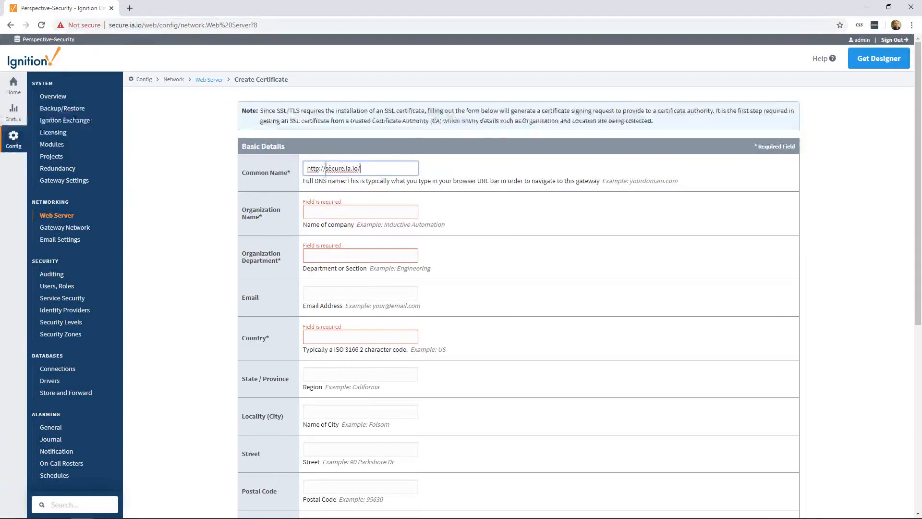
drag(326, 168, 291, 153)
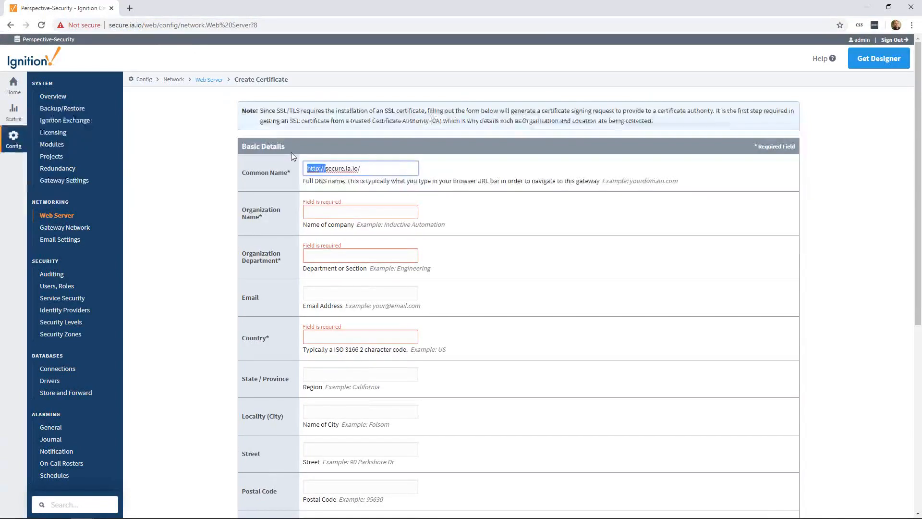
key(BackSpace)
click(389, 165)
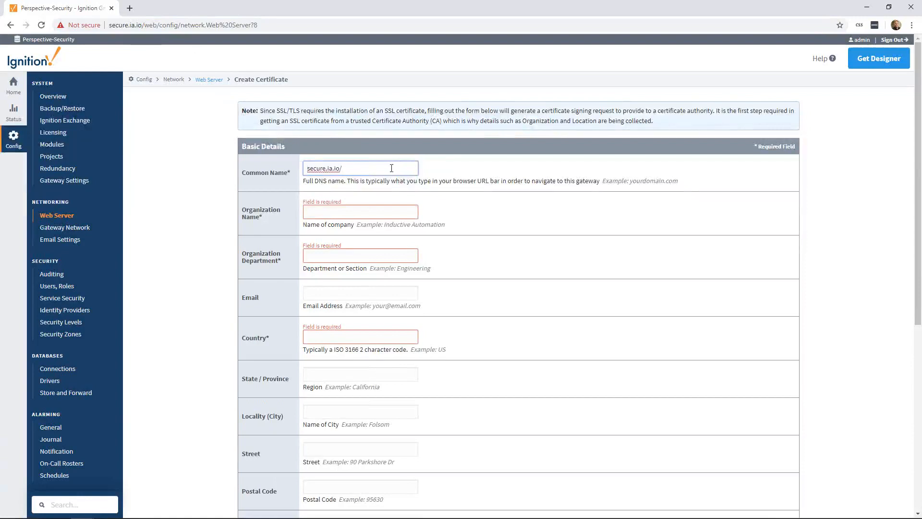
key(BackSpace)
Fill in the required organization details: name IA, department Software Engineering and country US
click(337, 211)
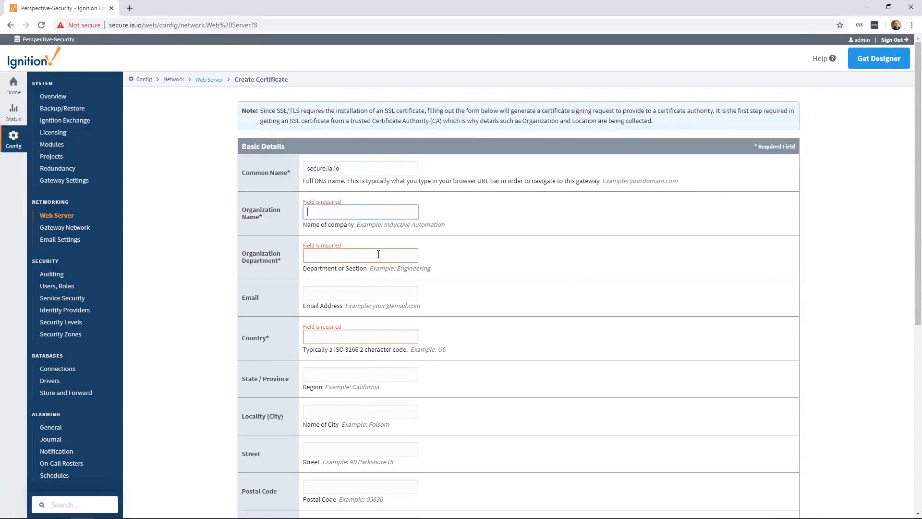
text(IA)
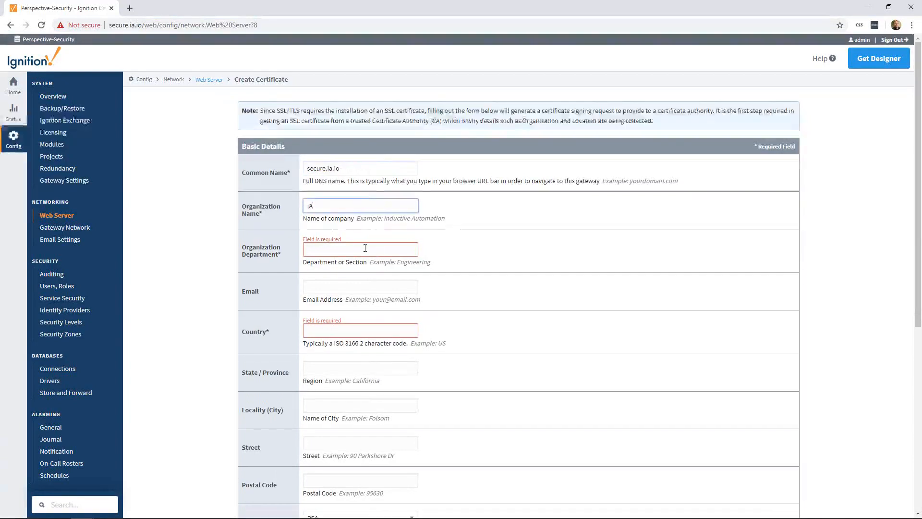
click(338, 249)
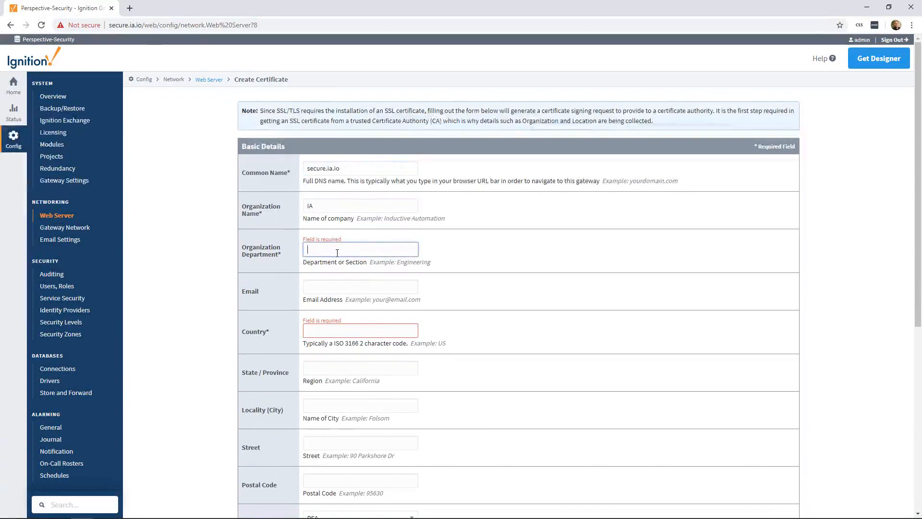
text(oftwa)
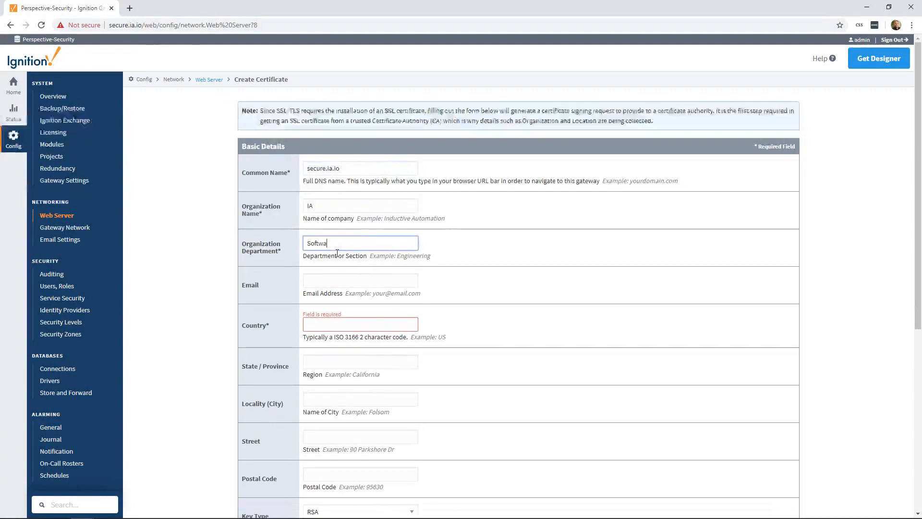
text(re Engineering)
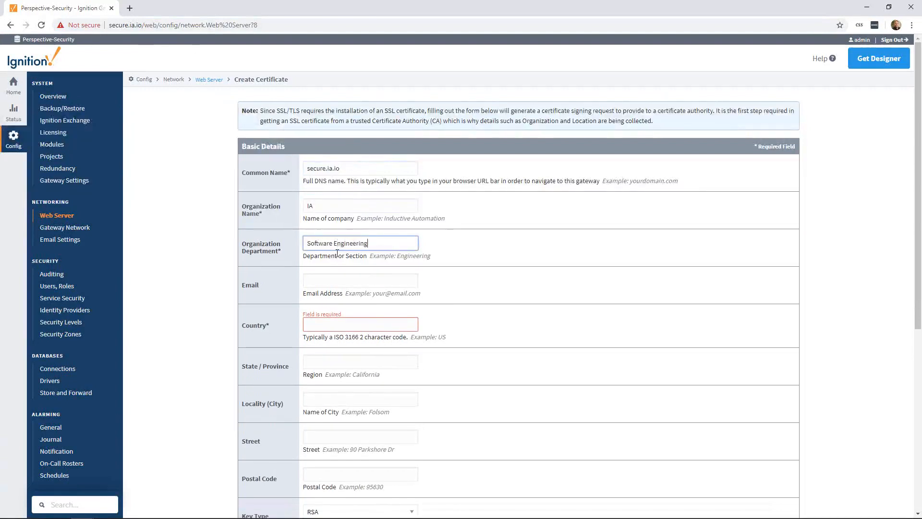
click(309, 330)
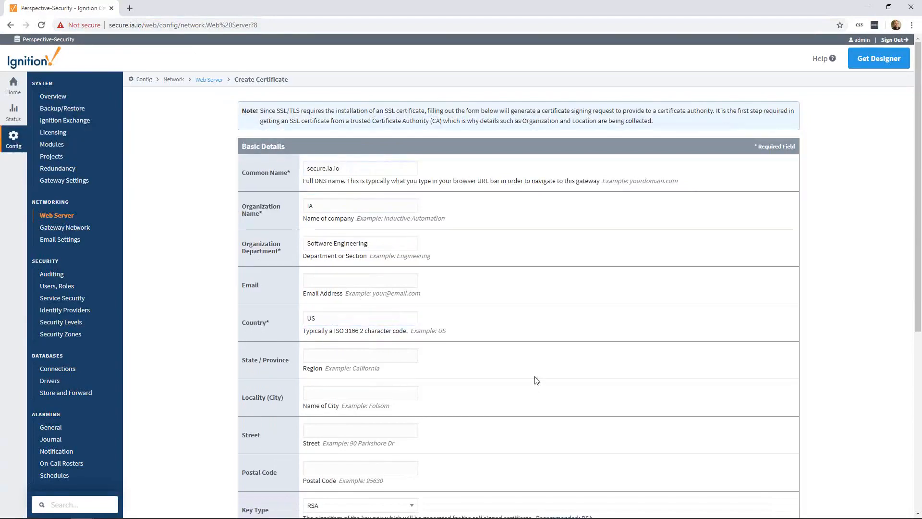
Copy the Common Name secure.ia.io and add it as a DNS name under Subject Alternative Names
scroll(510, 311, down, 3)
scroll(482, 311, down, 3)
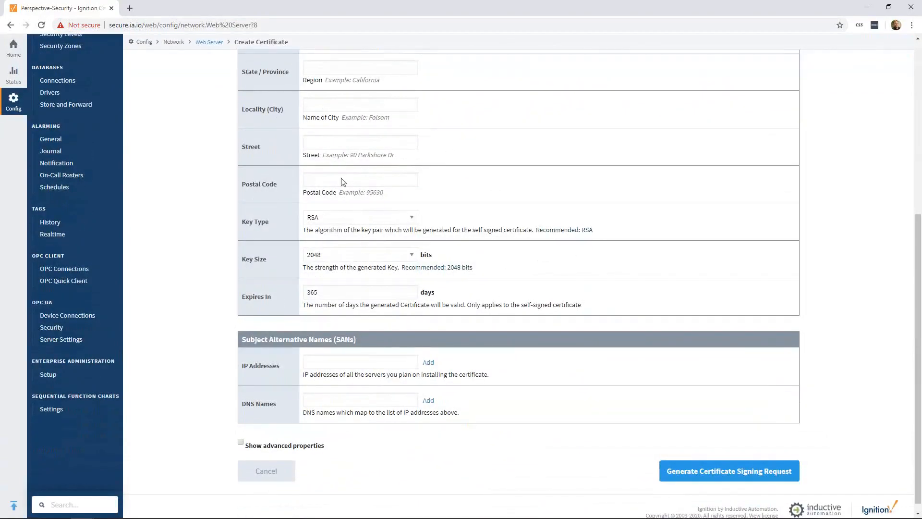
scroll(285, 191, down, 1)
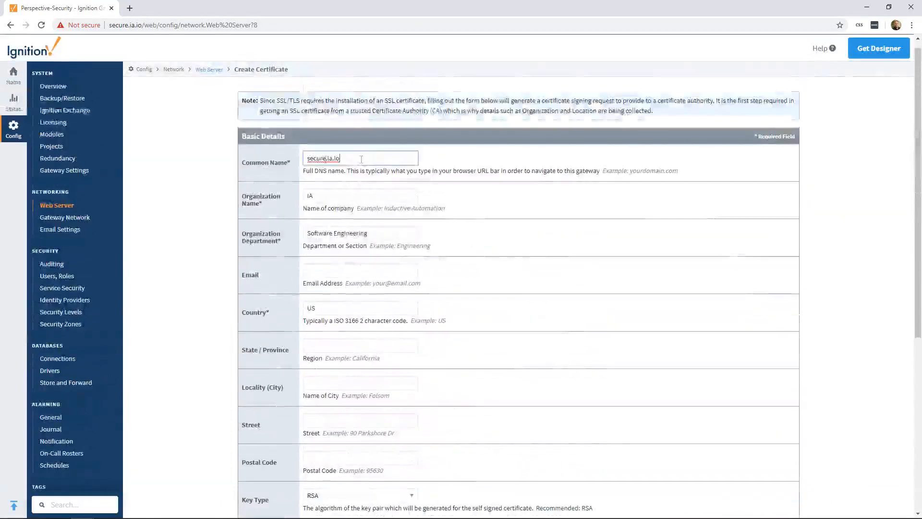
drag(361, 159, 293, 151)
key(ctrl+c)
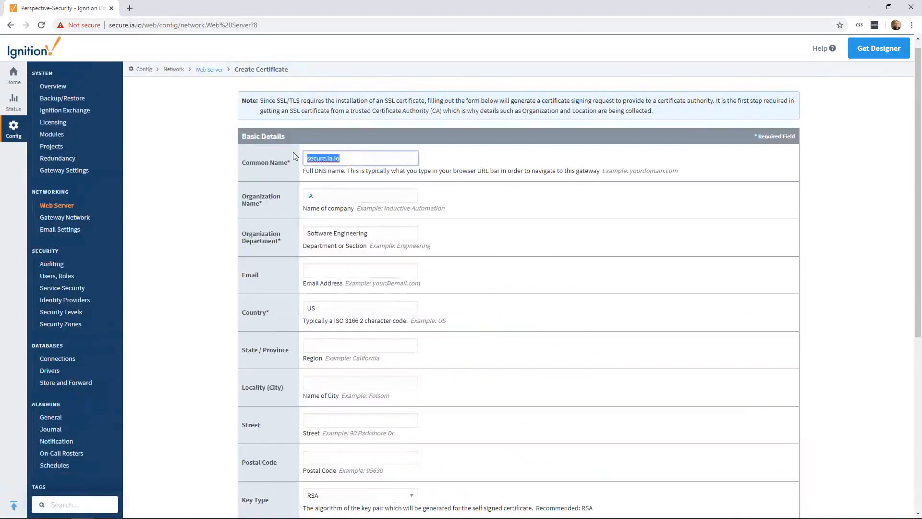
scroll(317, 246, down, 6)
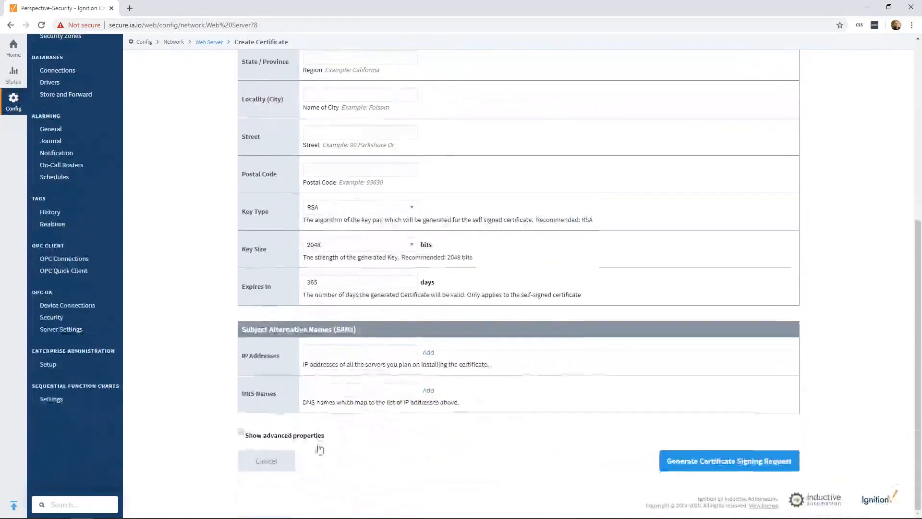
click(327, 387)
key(ctrl+v)
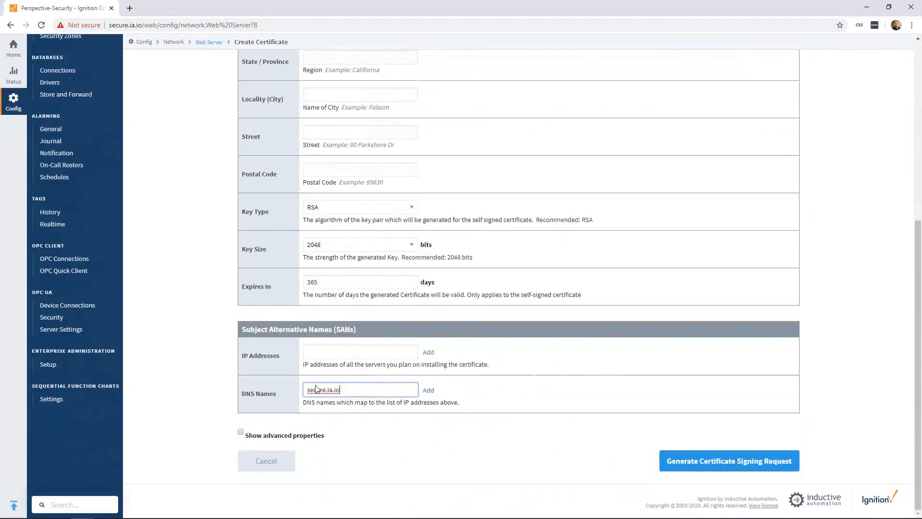
click(429, 390)
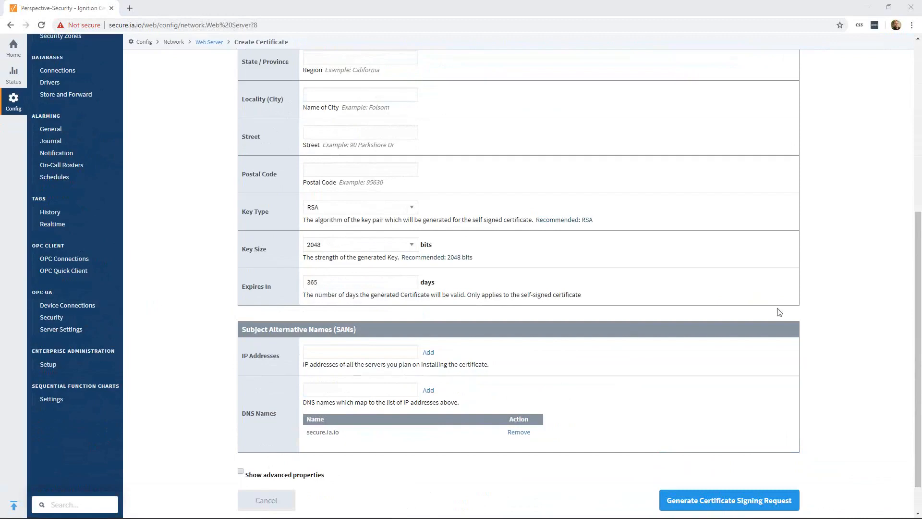
Add the IP address 18.236.189.215 to the Subject Alternative Names
click(329, 354)
text(18.236.189.215)
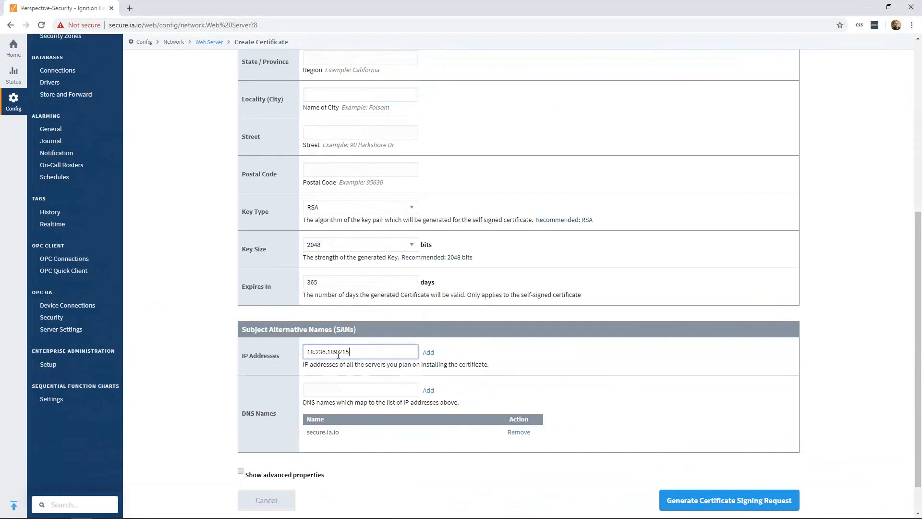
click(428, 353)
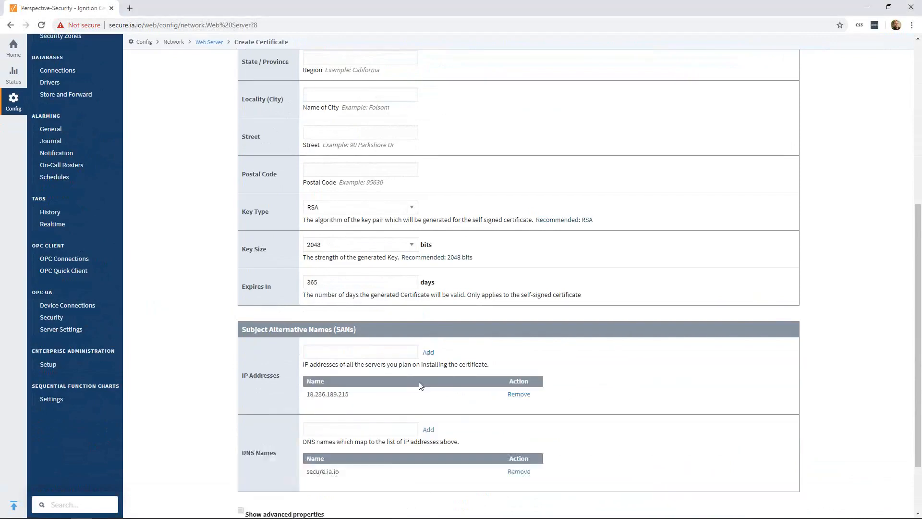
Generate and download the certificate signing request from the completed form
scroll(422, 374, down, 2)
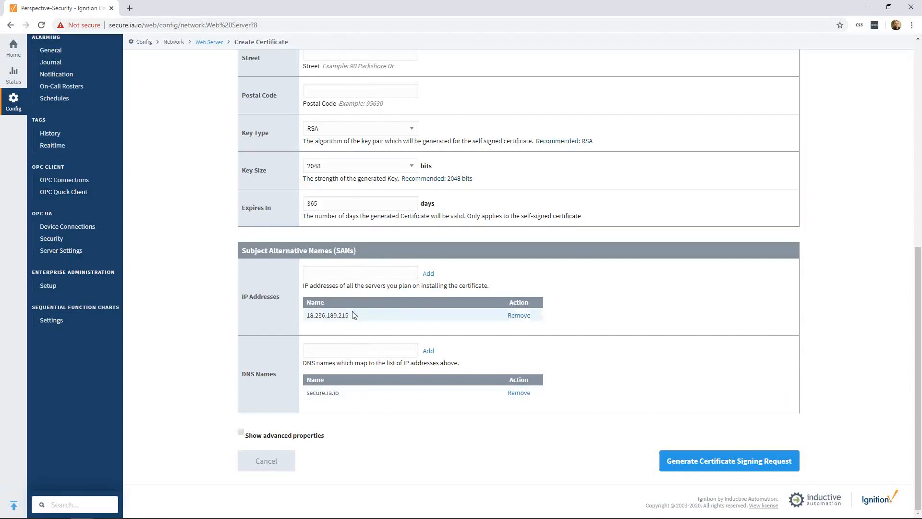
click(748, 469)
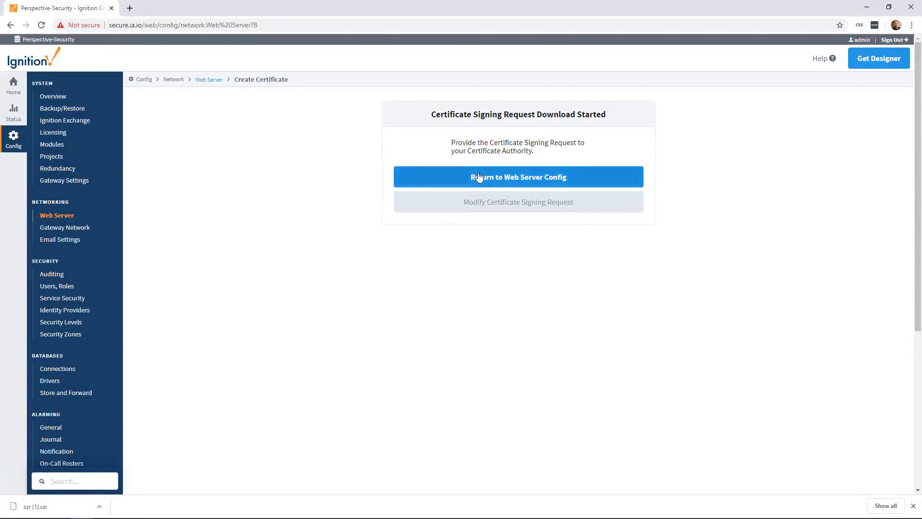
mouse_move(83, 504)
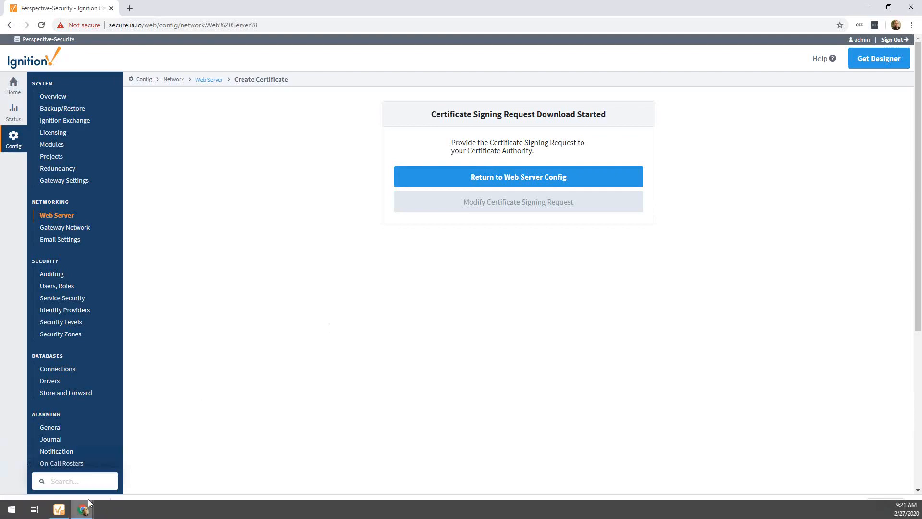
Return to the web server configuration and reopen the SSL/TLS setup, indicating that all required items are available
click(426, 181)
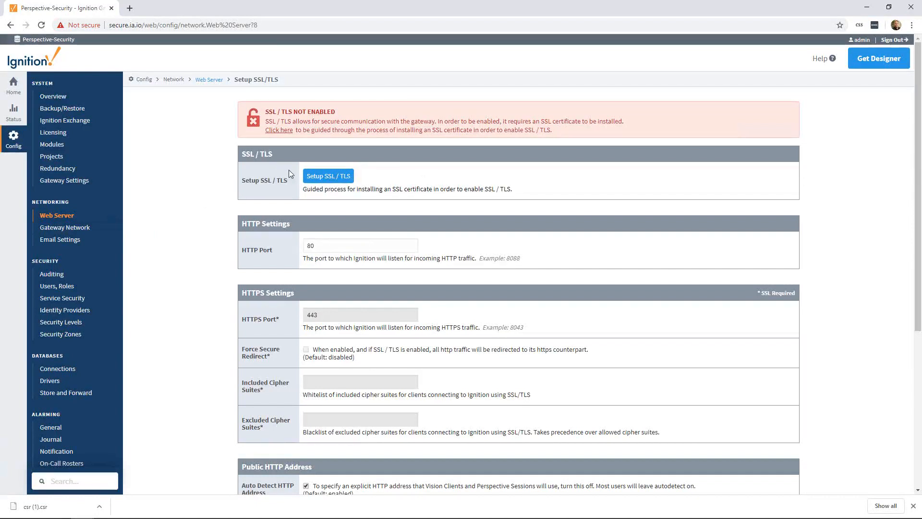
click(323, 178)
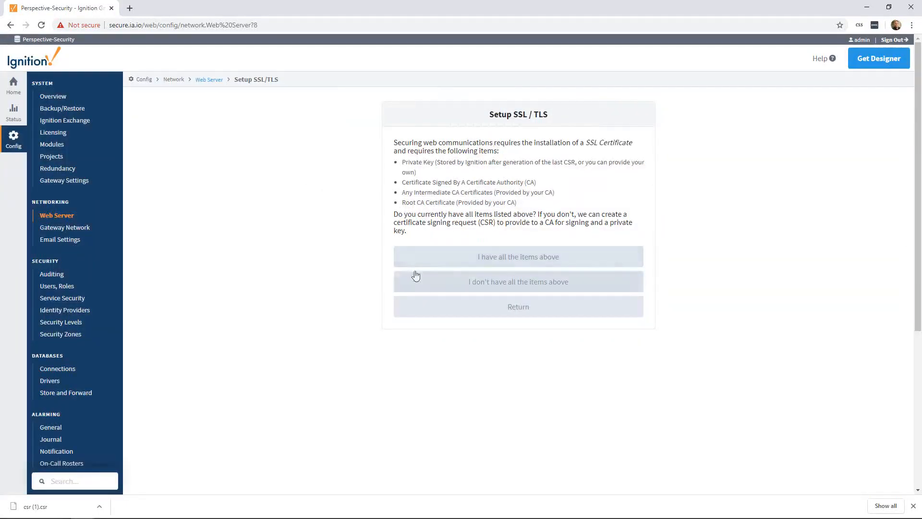
click(509, 259)
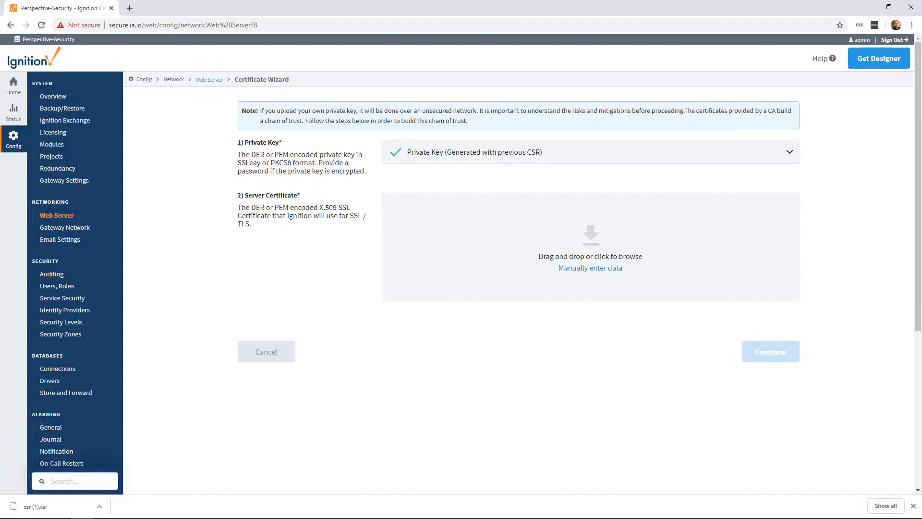
Upload the server, intermediate CA and root CA certificates in the certificate wizard and continue to install them
drag(921, 163, 487, 262)
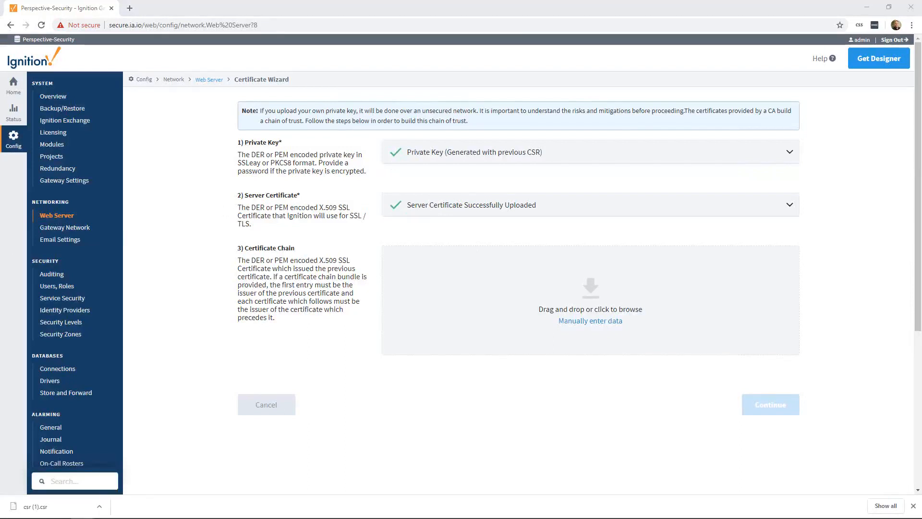
drag(639, 2, 486, 288)
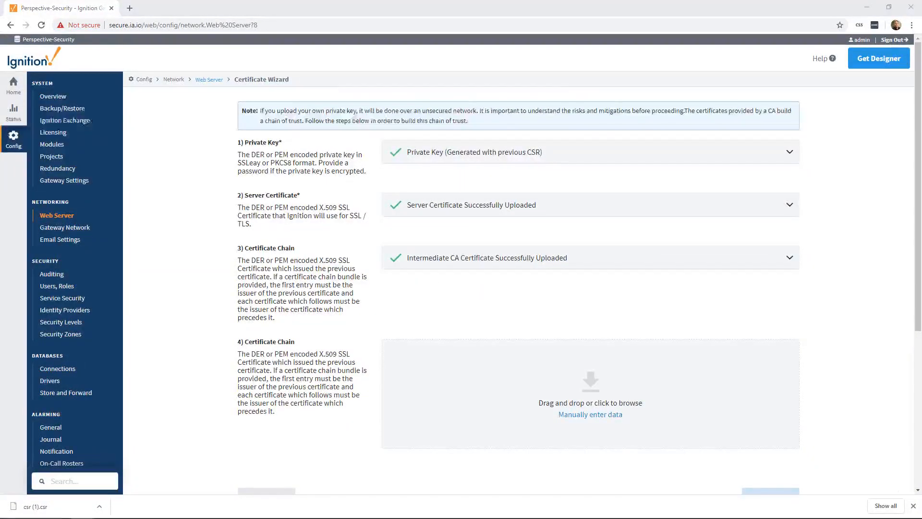
drag(1, 97, 490, 371)
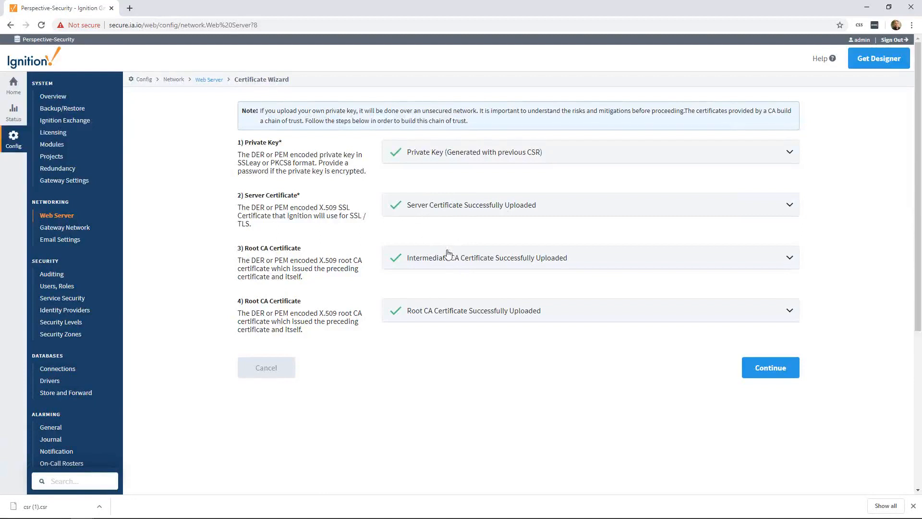
click(747, 368)
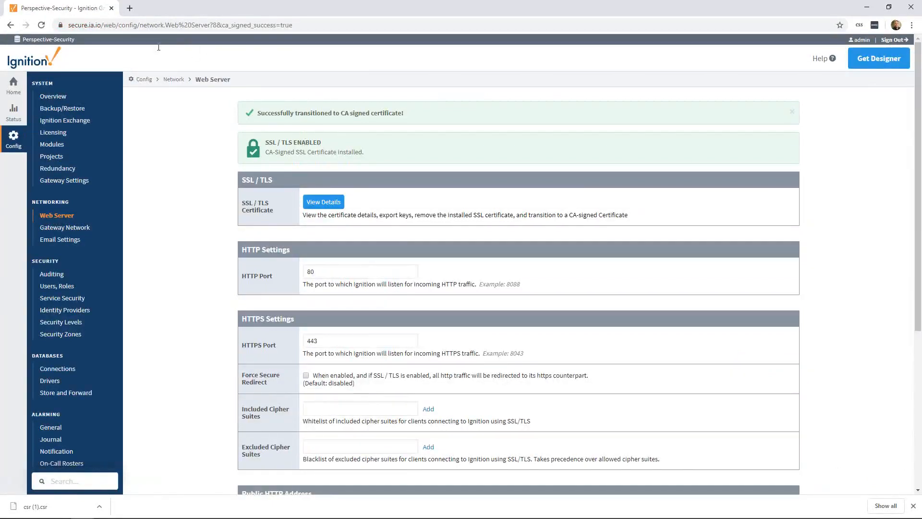
Open the site's certificate from the browser's connection information and examine its certification path
click(62, 27)
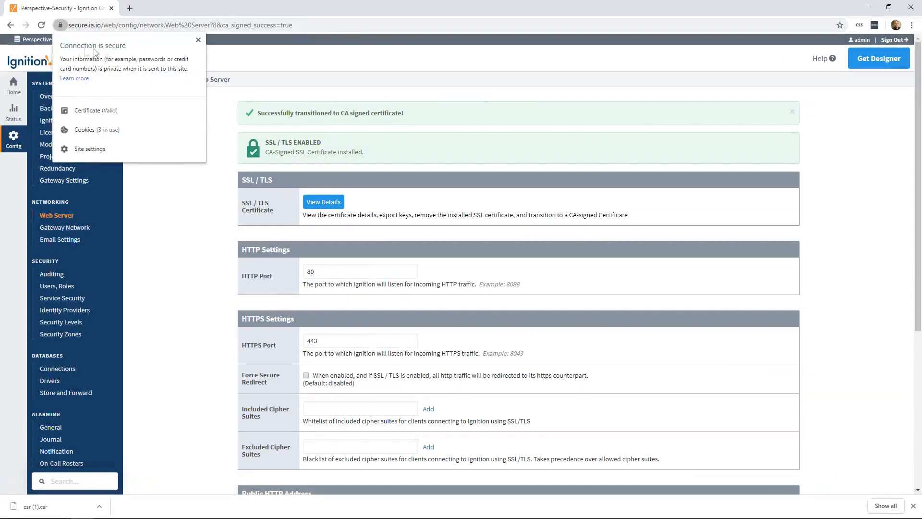
click(111, 108)
click(76, 24)
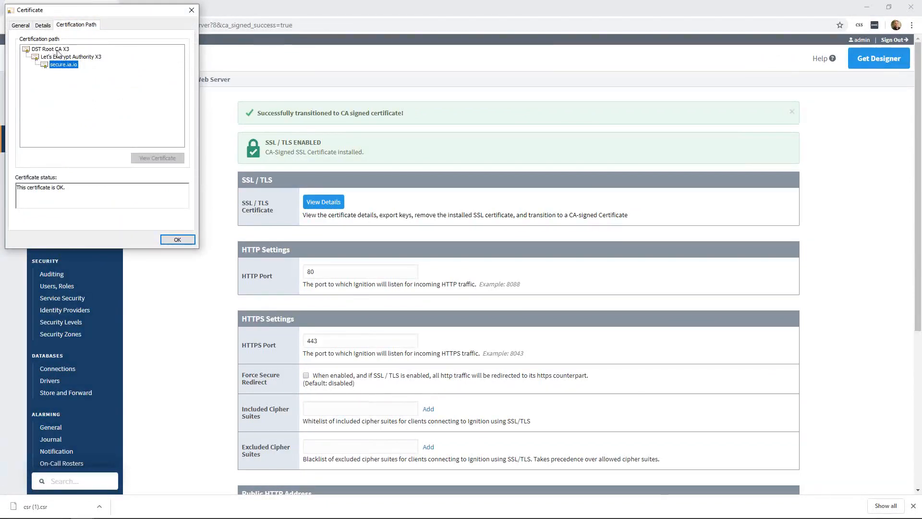
Close the certificate window, then enable Force Secure Redirect in the HTTPS settings and save the web server configuration
click(179, 239)
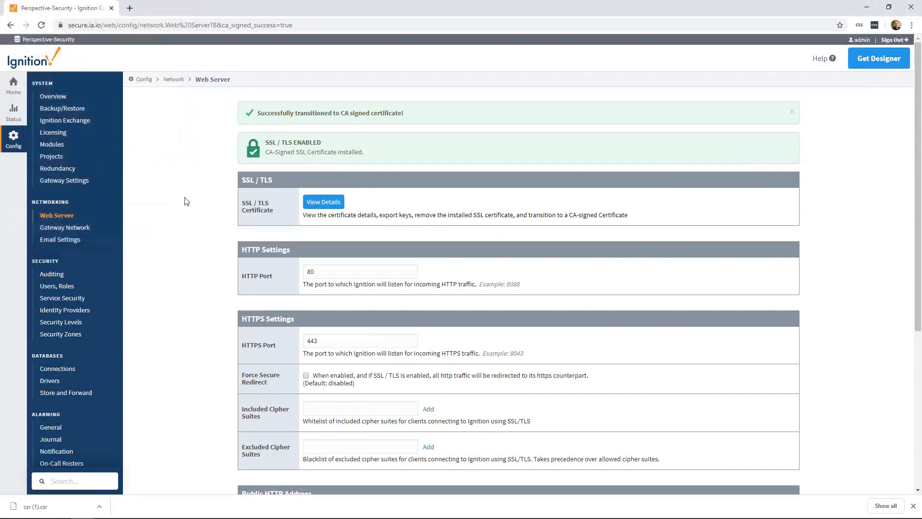
scroll(212, 269, down, 4)
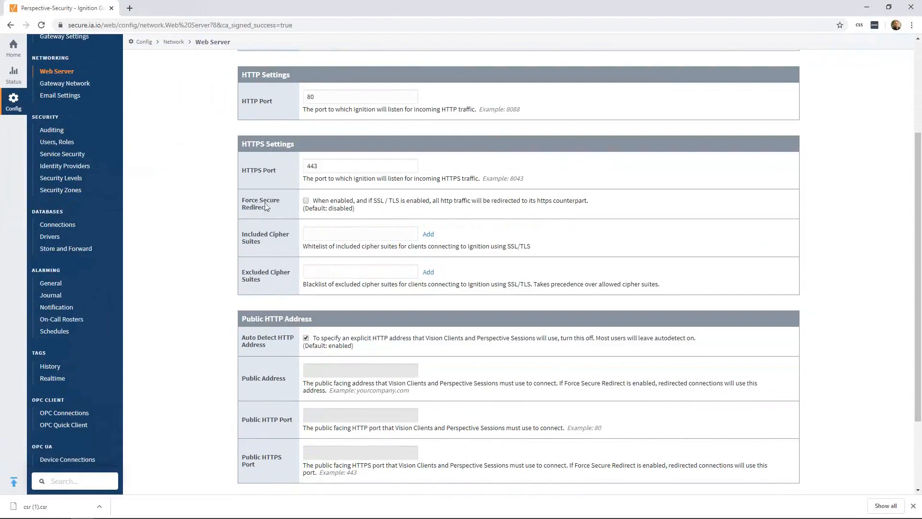
click(306, 201)
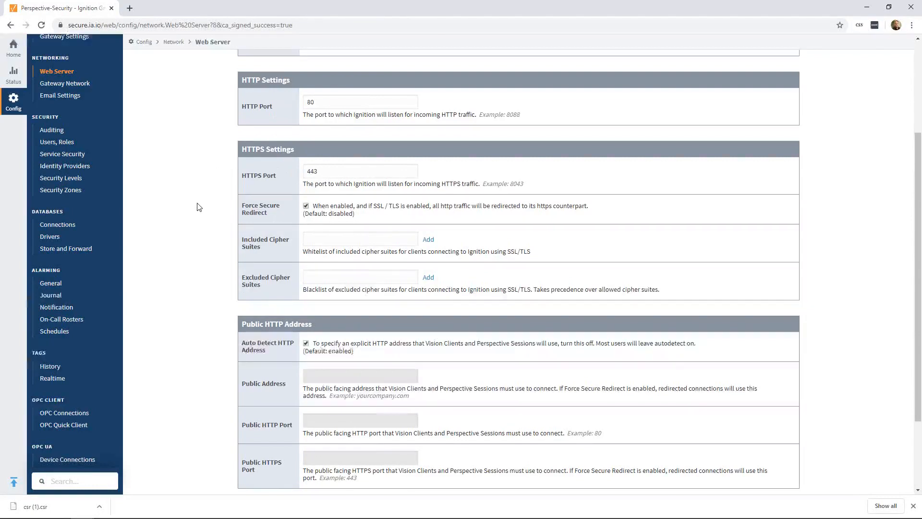
scroll(210, 264, down, 2)
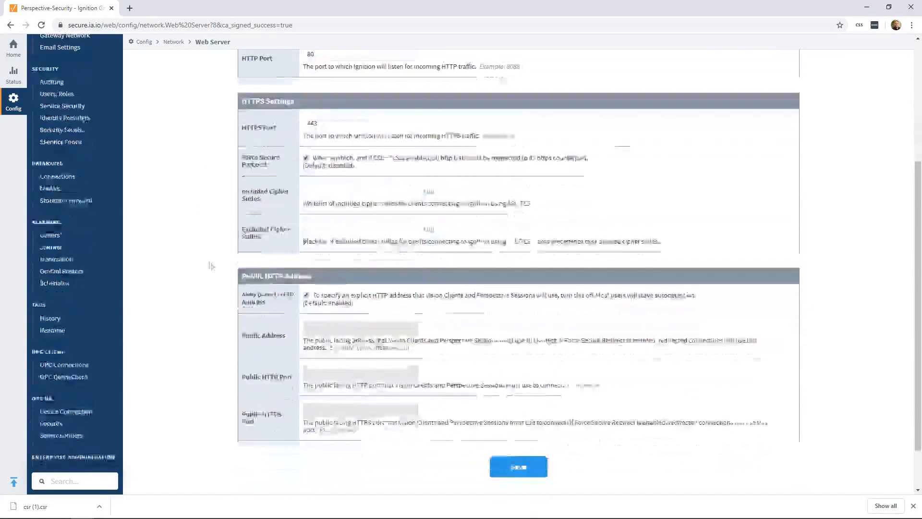
click(497, 428)
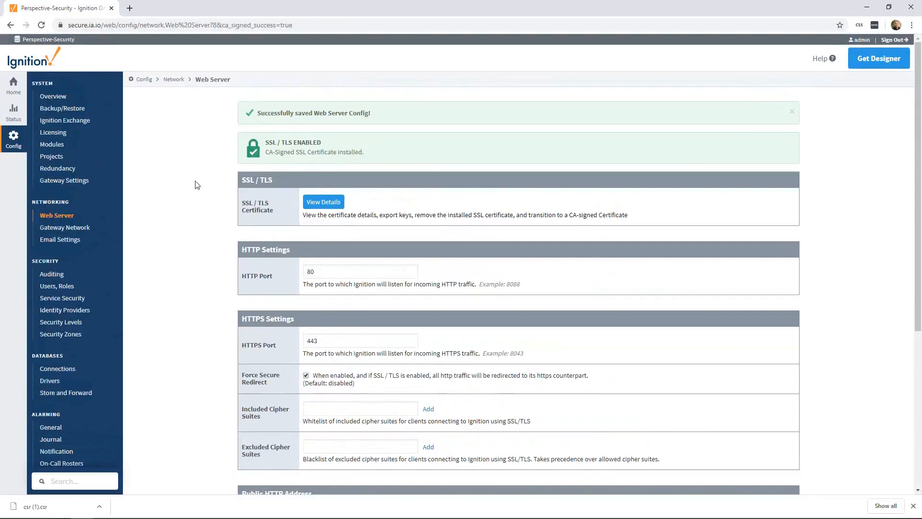
Switch from the browser to the presentation window with the Enable SSL Demo slide
key(super+Tab)
click(378, 150)
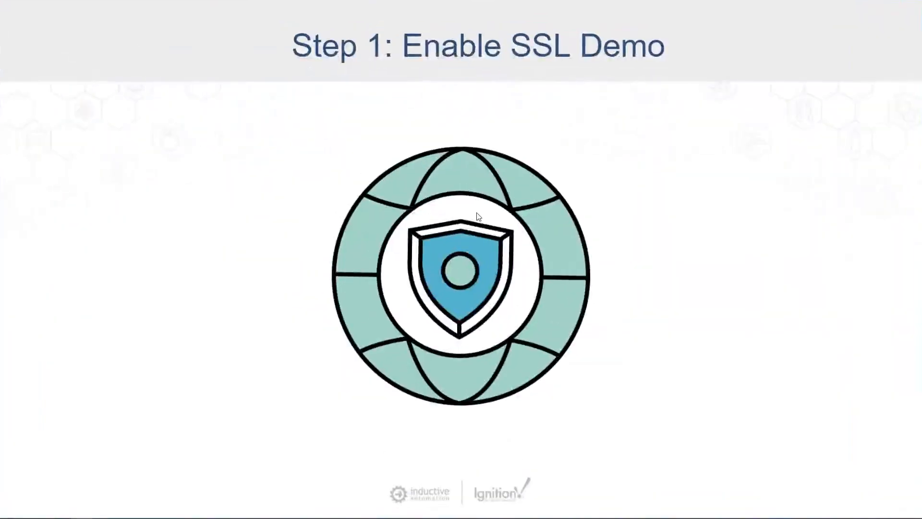
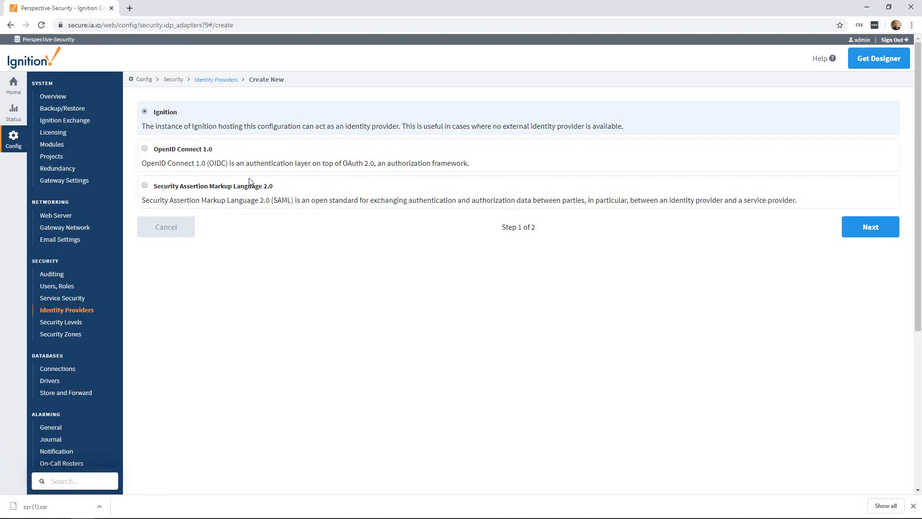
Create a new identity provider of type OpenID Connect 1.0 and name it Okta
click(188, 157)
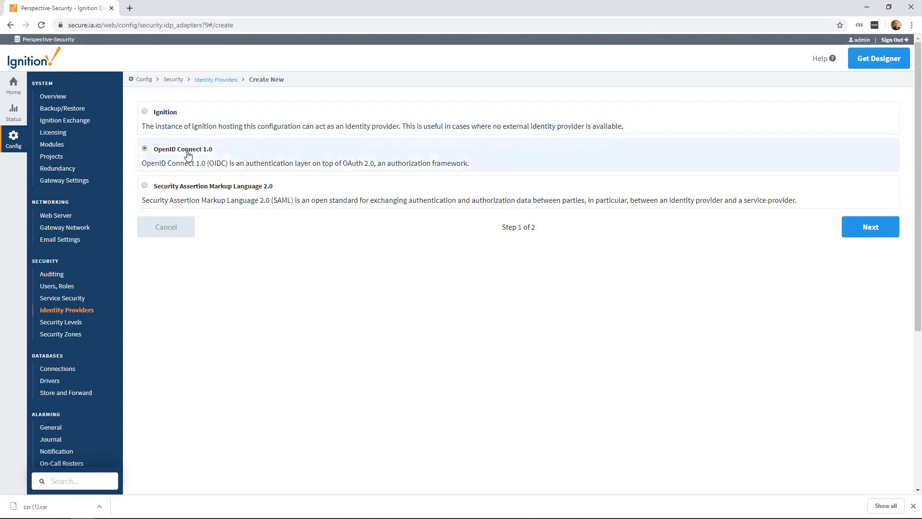
click(869, 227)
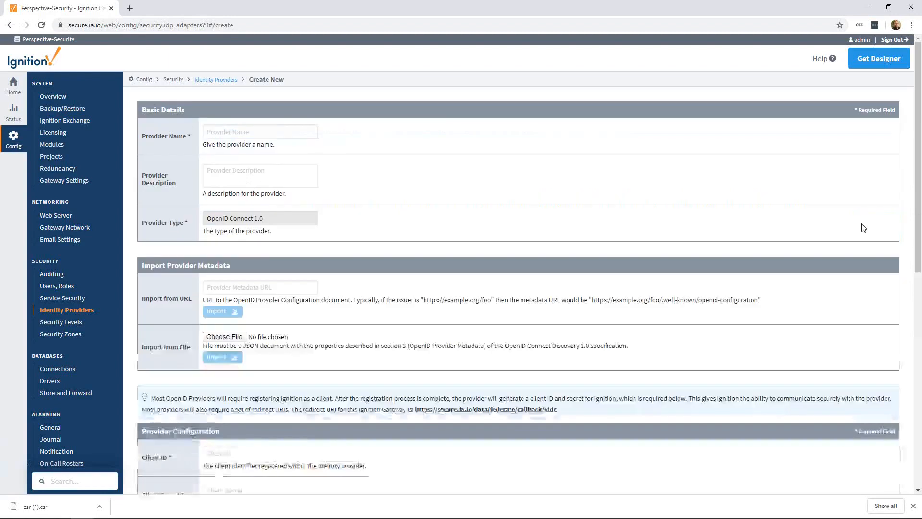
click(224, 134)
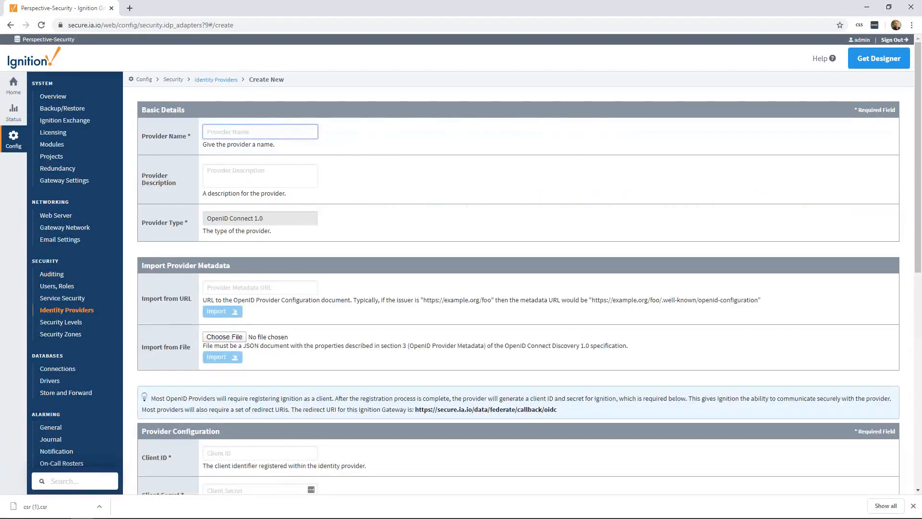
text(Okta)
Paste the Okta provider metadata URL and import the provider's configuration from it
scroll(391, 226, down, 2)
scroll(396, 160, down, 5)
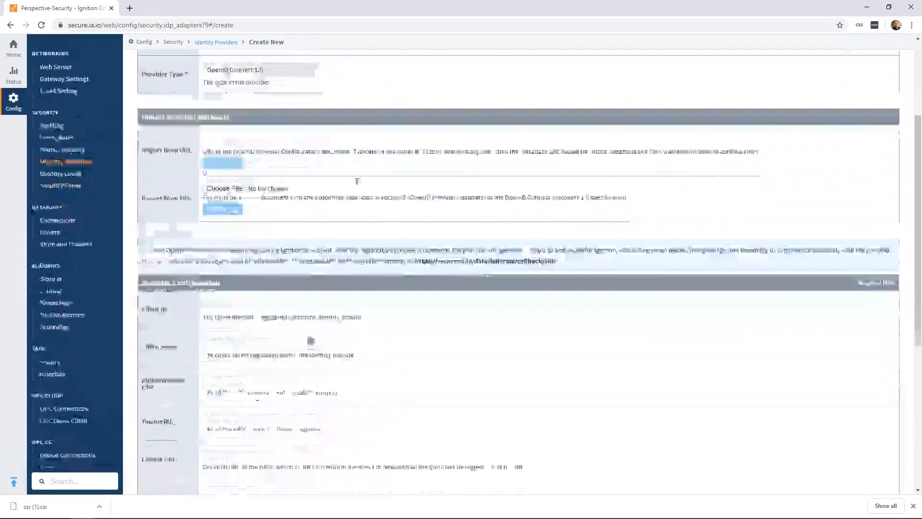
scroll(294, 205, down, 2)
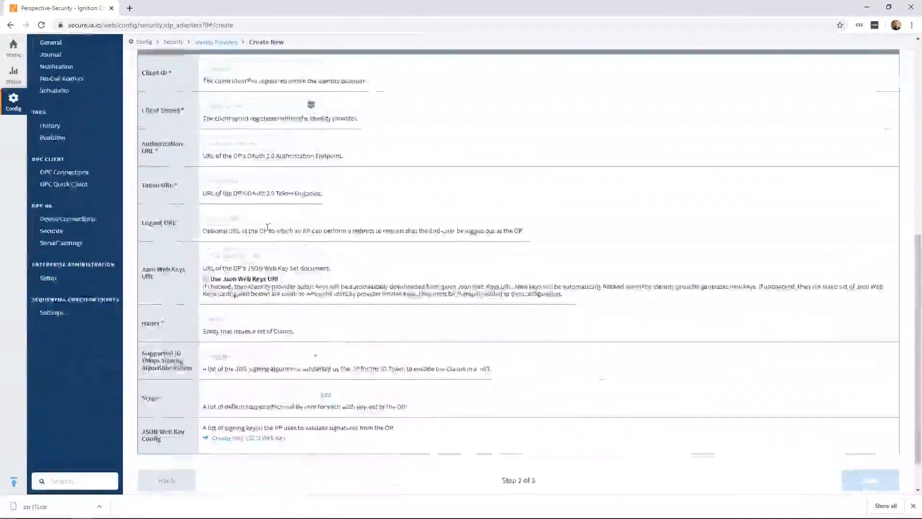
scroll(230, 208, up, 3)
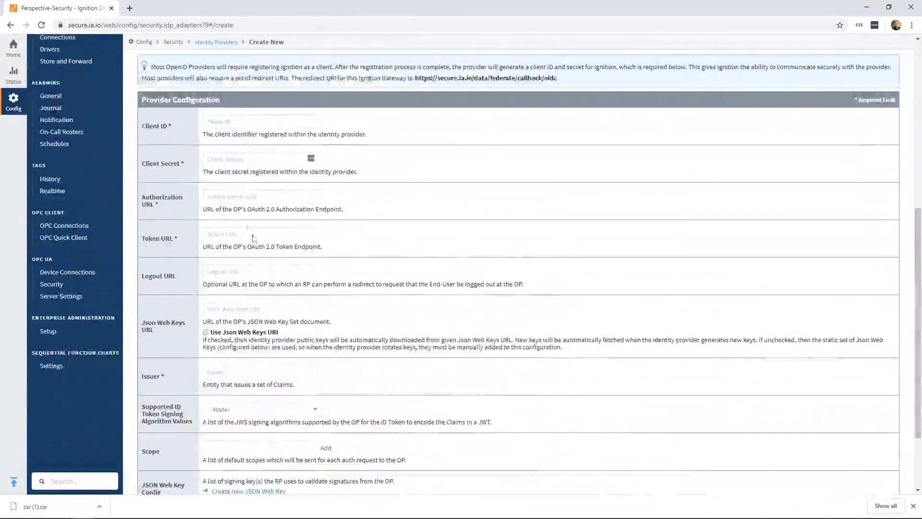
scroll(242, 243, up, 3)
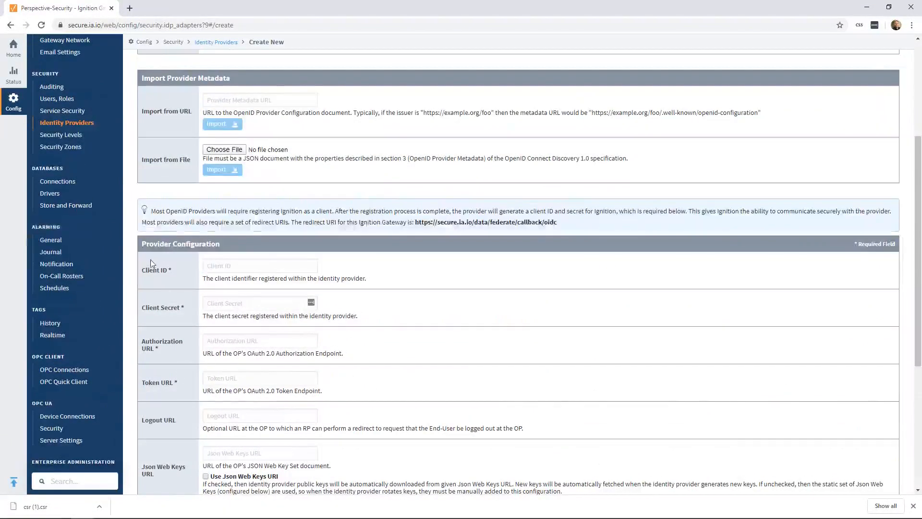
scroll(213, 272, up, 2)
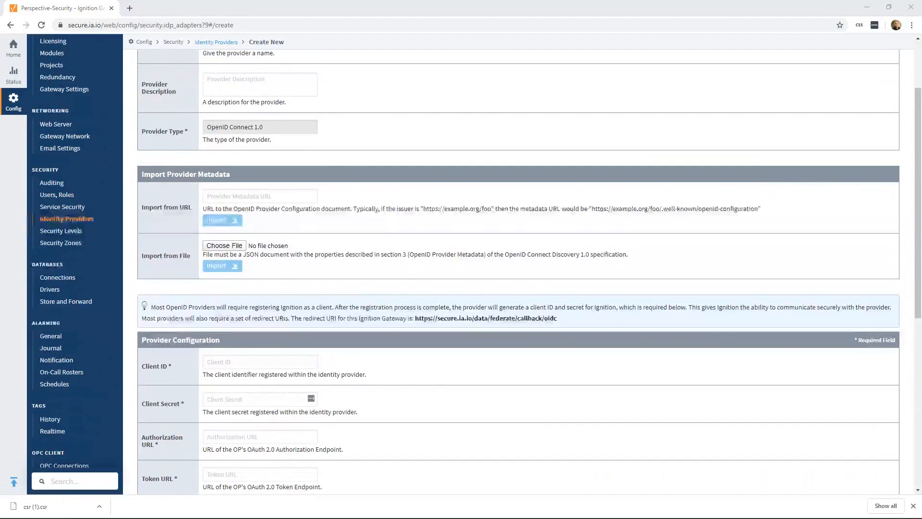
click(284, 198)
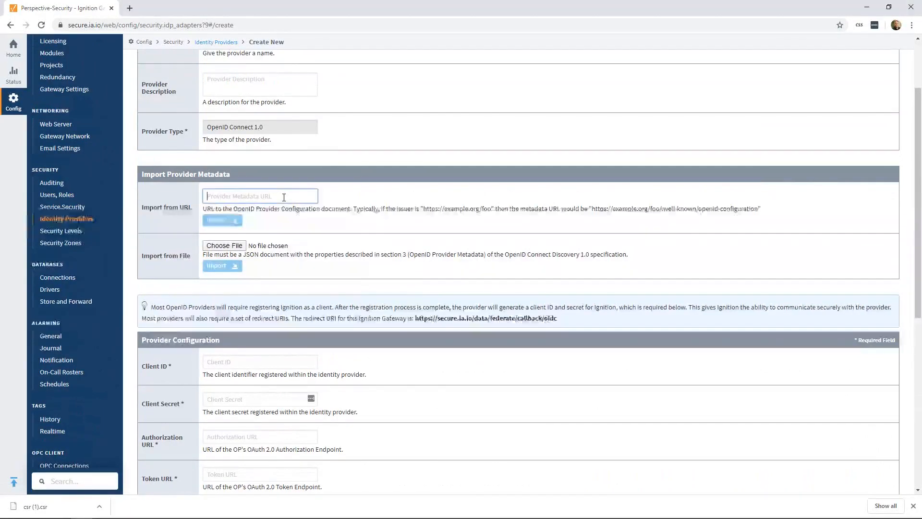
key(ctrl+v)
click(234, 222)
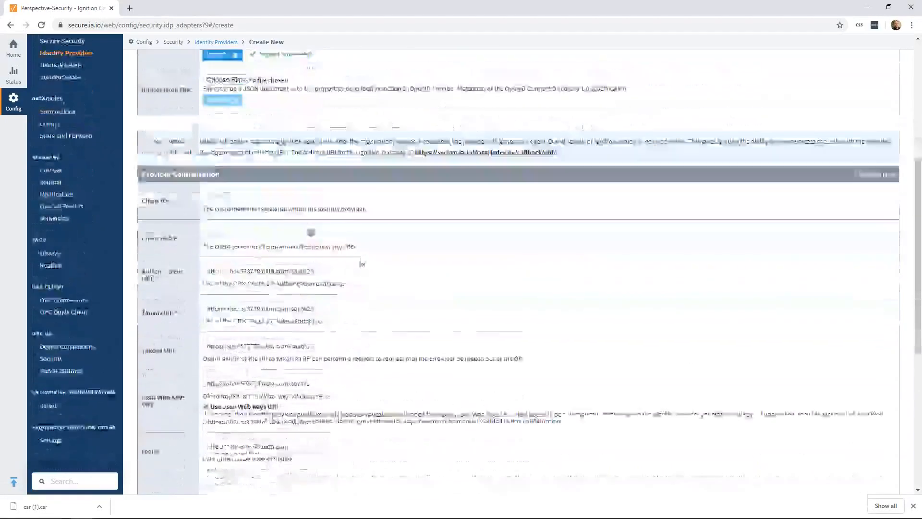
Fill in the client ID and client secret registered with Okta, and save the identity provider
scroll(252, 181, down, 3)
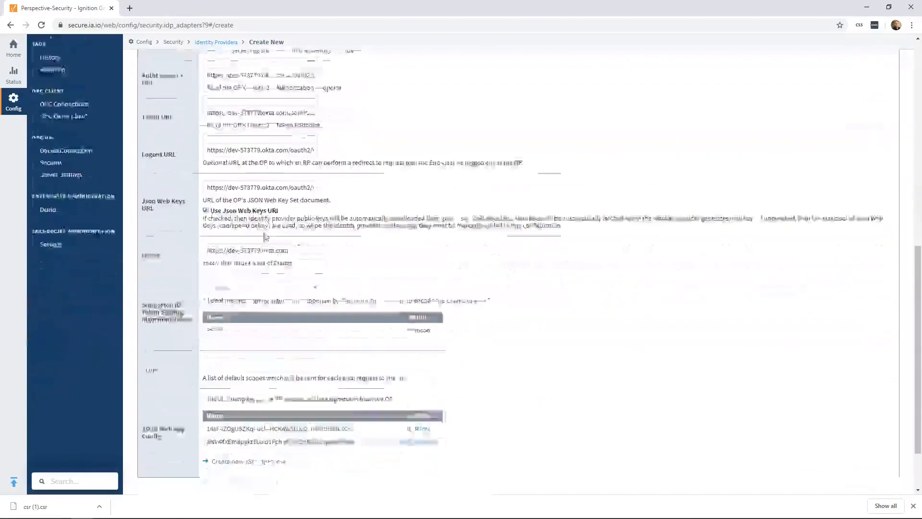
scroll(262, 331, down, 2)
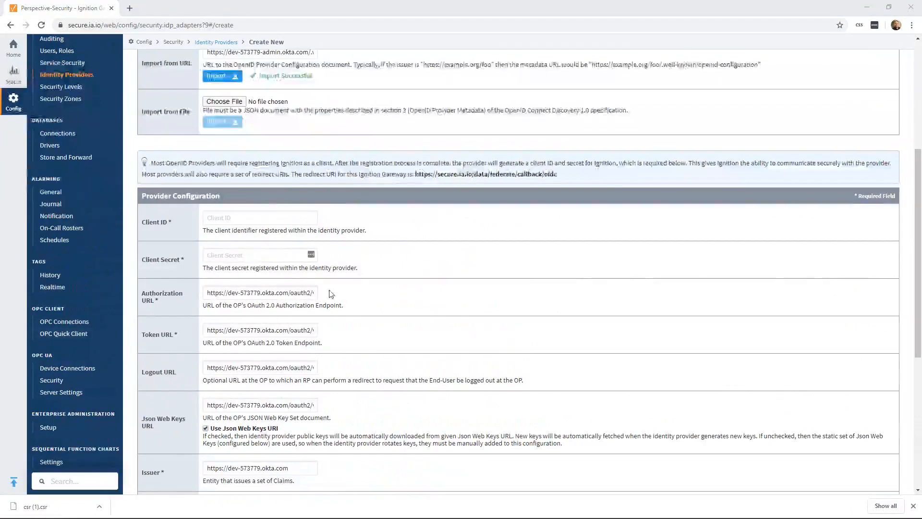
click(239, 214)
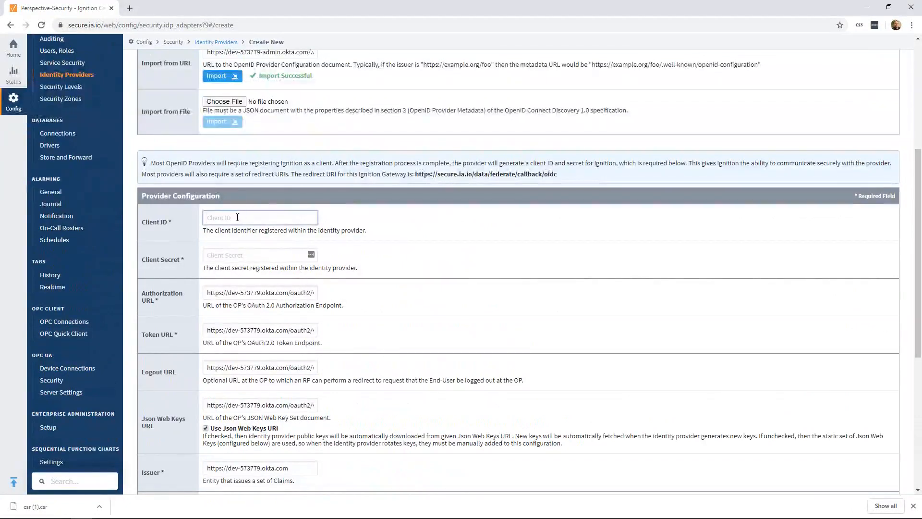
key(ctrl+v)
click(233, 255)
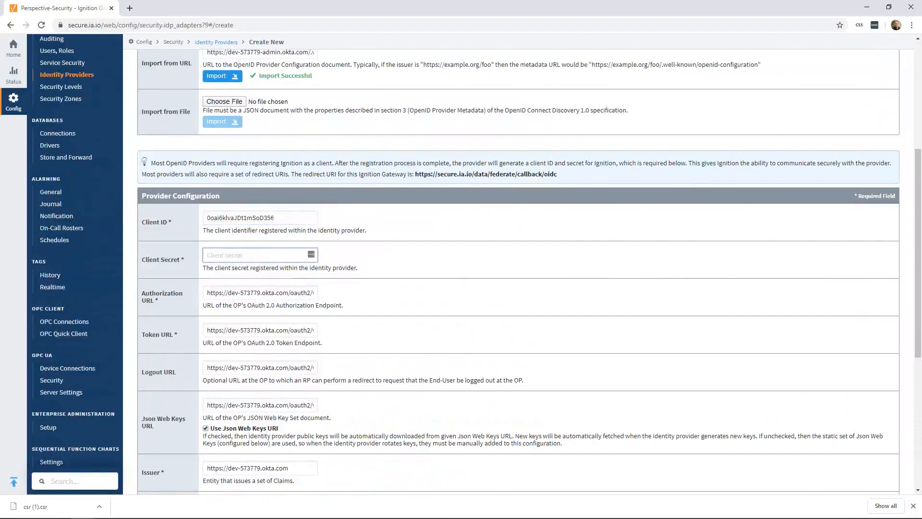
key(alt+Tab)
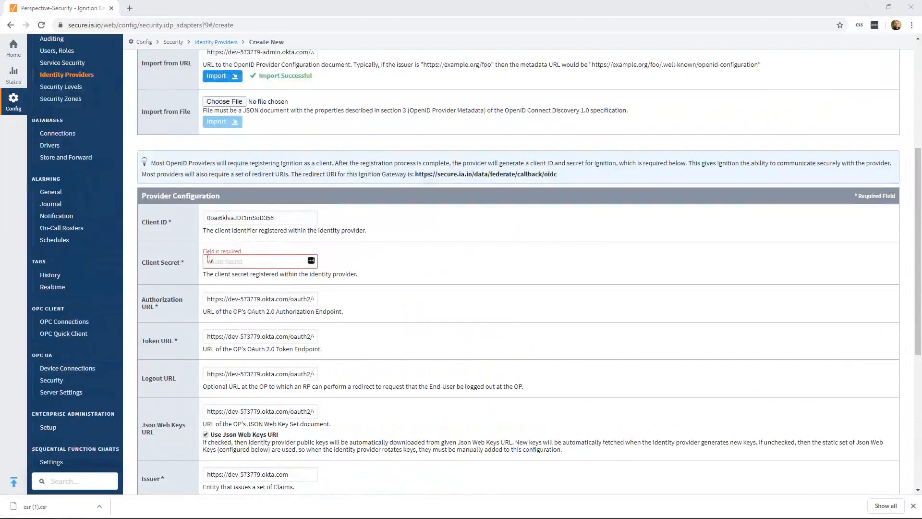
click(215, 263)
key(ctrl+v)
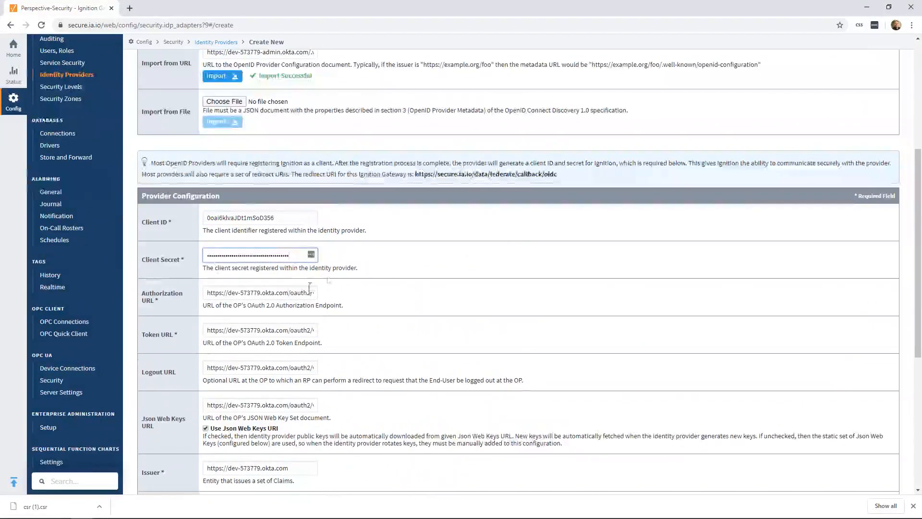
scroll(393, 267, down, 3)
scroll(393, 270, down, 3)
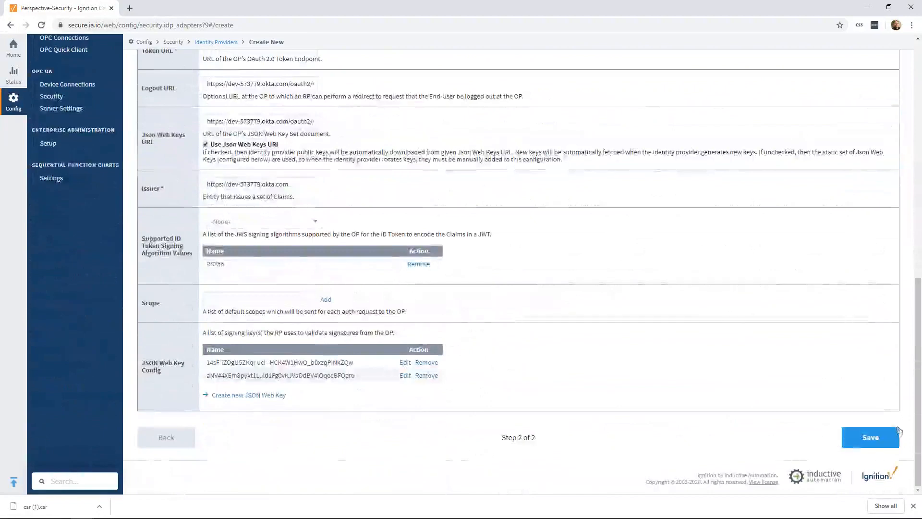
click(870, 437)
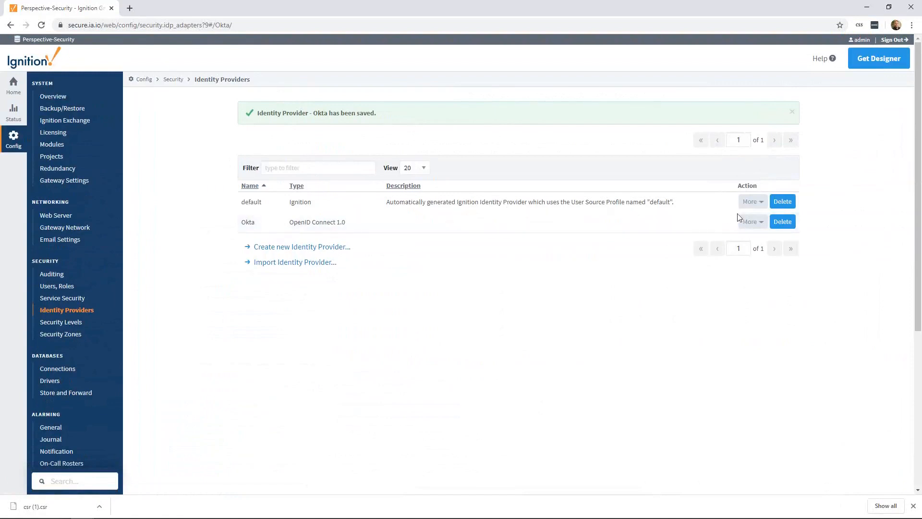
Run a test login for the Okta provider, signing in with the account's username, password and an Okta Verify push
click(751, 223)
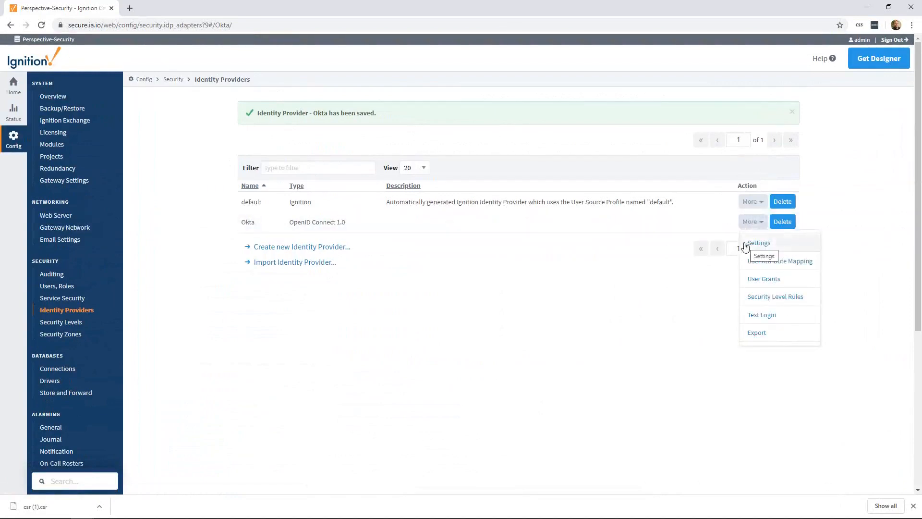
click(760, 316)
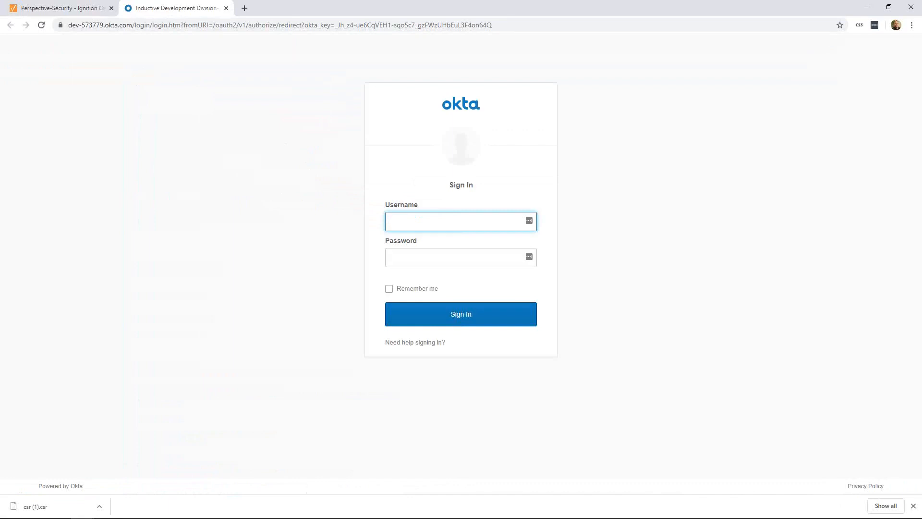
click(498, 229)
key(ctrl+v)
key(alt+Tab)
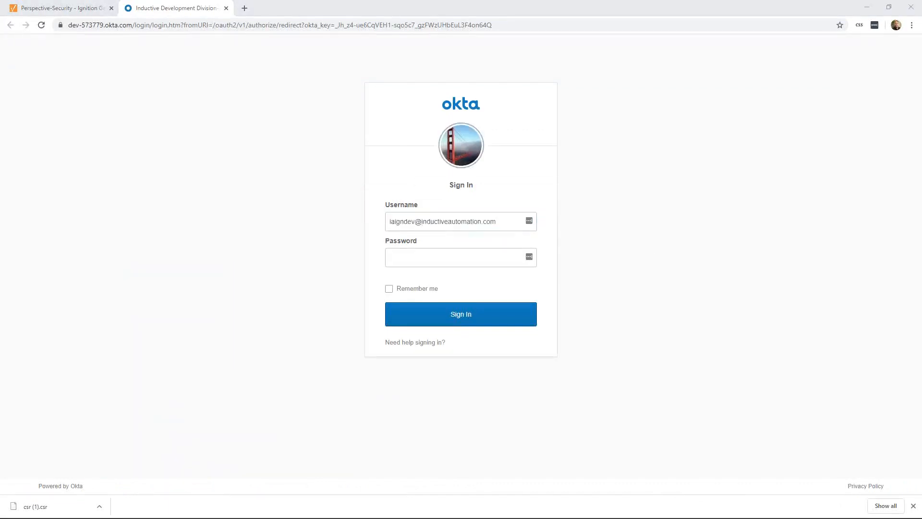
click(464, 253)
key(ctrl+v)
click(451, 319)
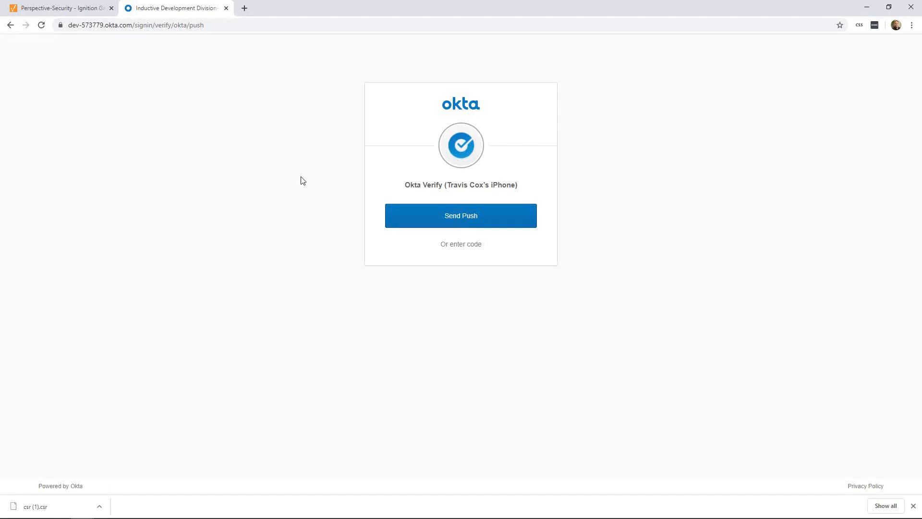
click(431, 216)
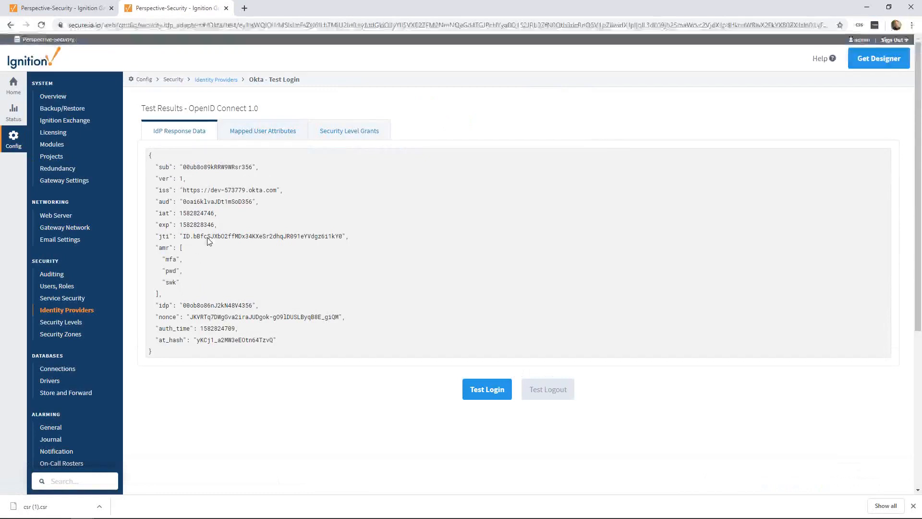
Examine the mapped user attributes and the security level grants in the test login results
click(249, 135)
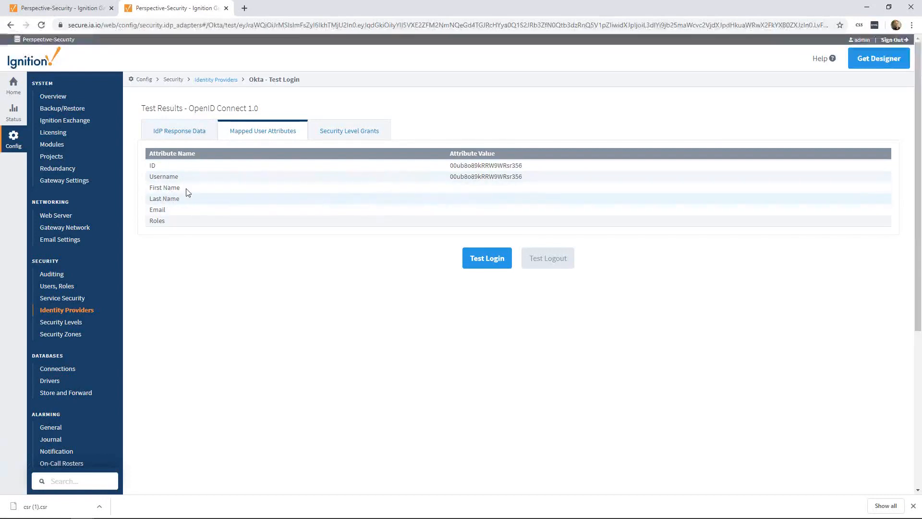
click(336, 136)
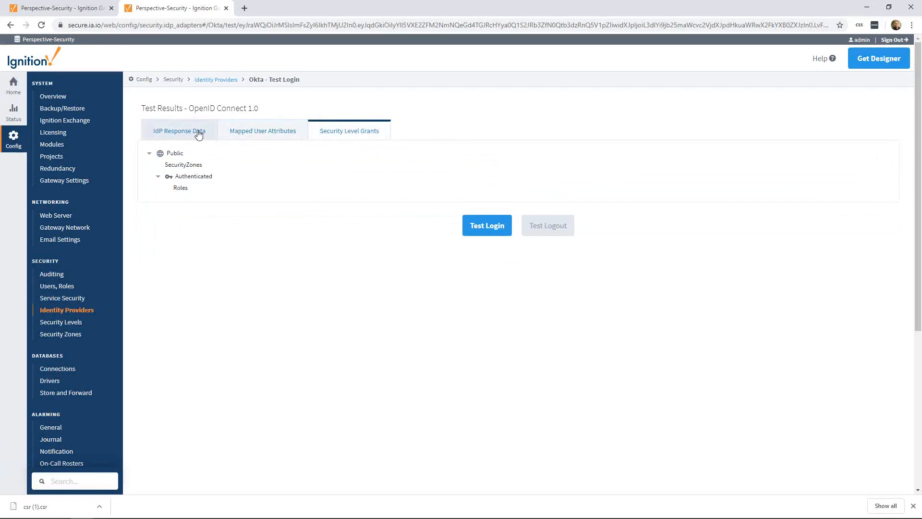
Switch to the Perspective Security Webinar presentation and advance to the Step 3: Enable Auditing slide
key(super+Tab)
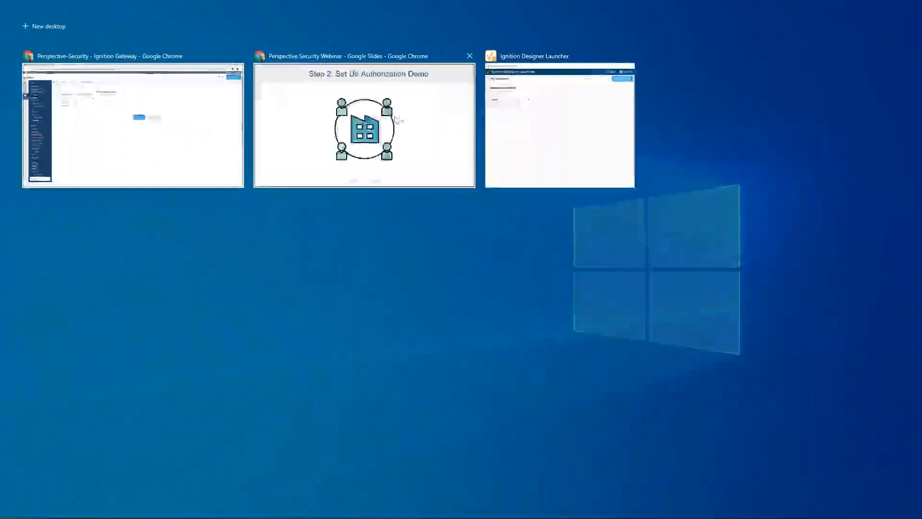
click(403, 115)
key(Right)
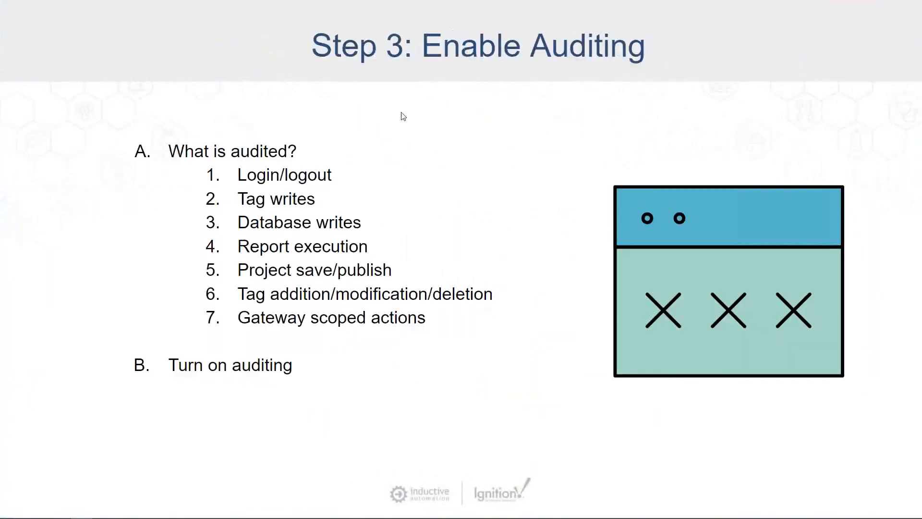
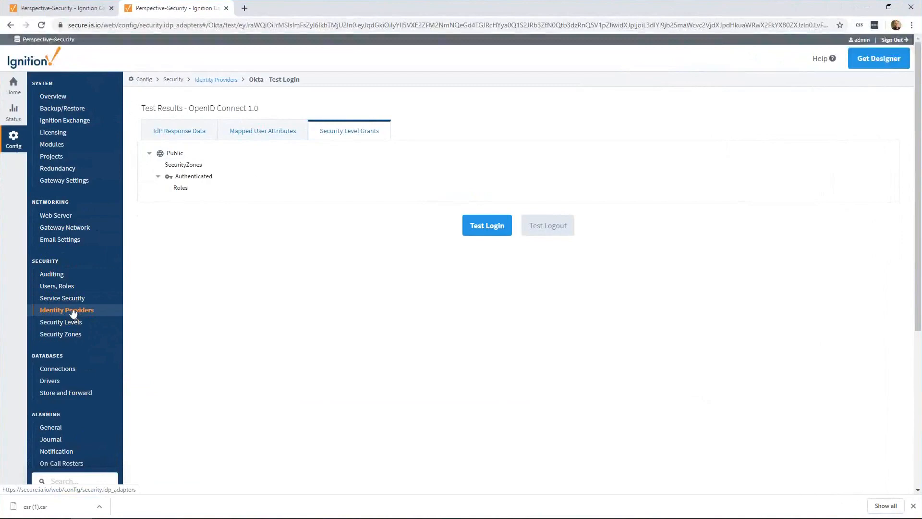
Start a new audit profile in the gateway's auditing configuration and check the available database connections in a separate browser tab
click(60, 276)
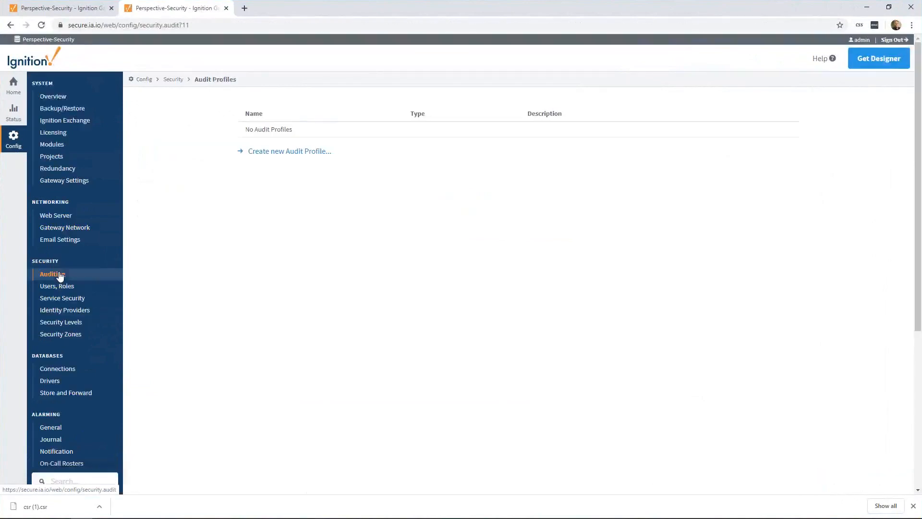
click(272, 153)
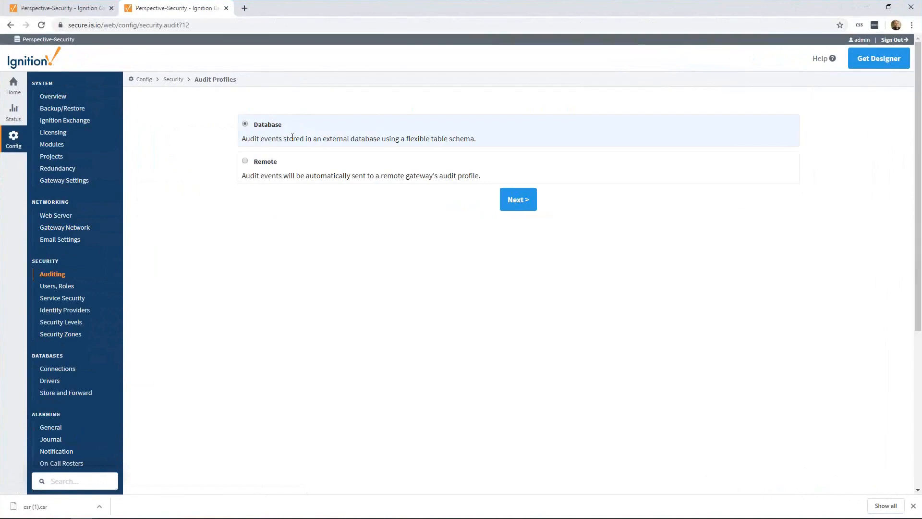
right_click(77, 371)
click(96, 376)
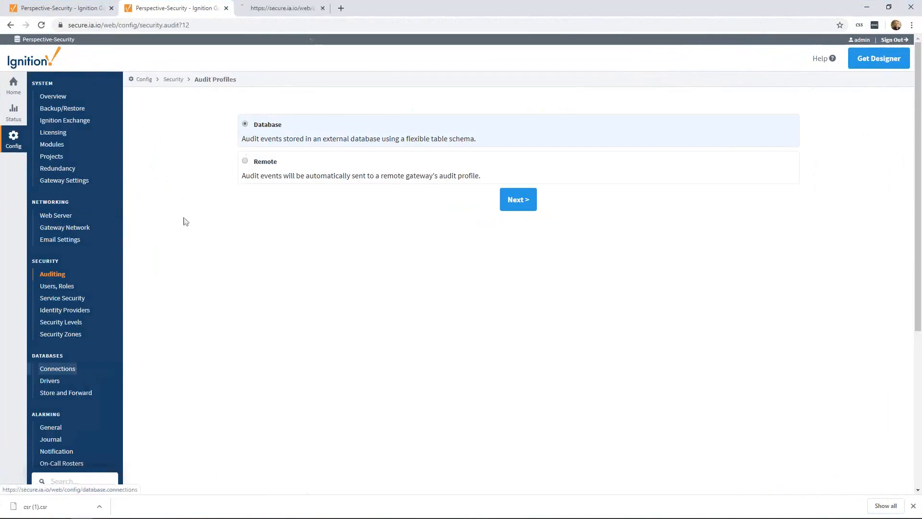
click(290, 8)
drag(245, 134, 498, 131)
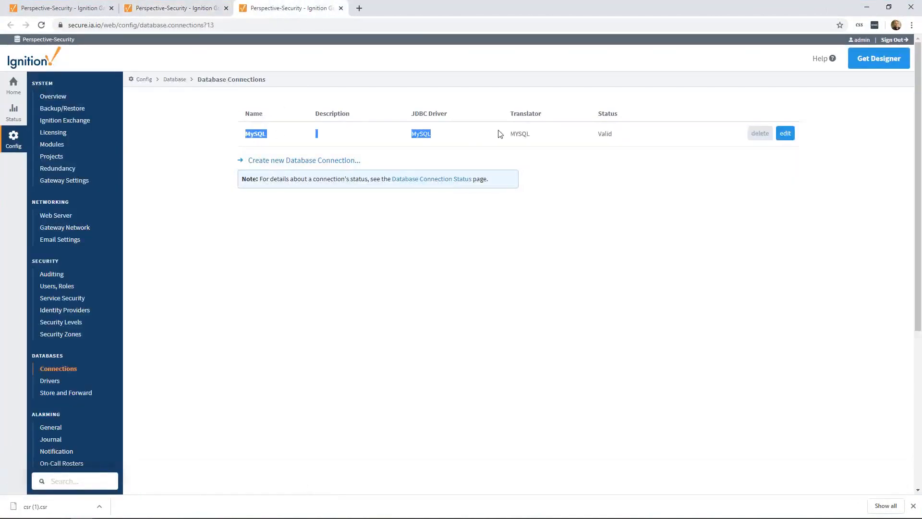
click(542, 129)
click(913, 506)
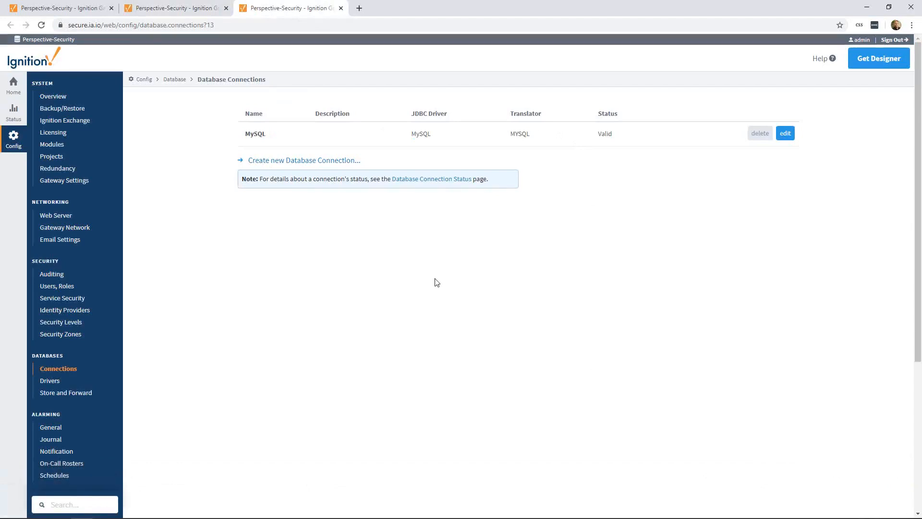
Create a database audit profile named Audit that uses the MySQL connection and the AUDIT_EVENTS table
click(168, 5)
click(515, 198)
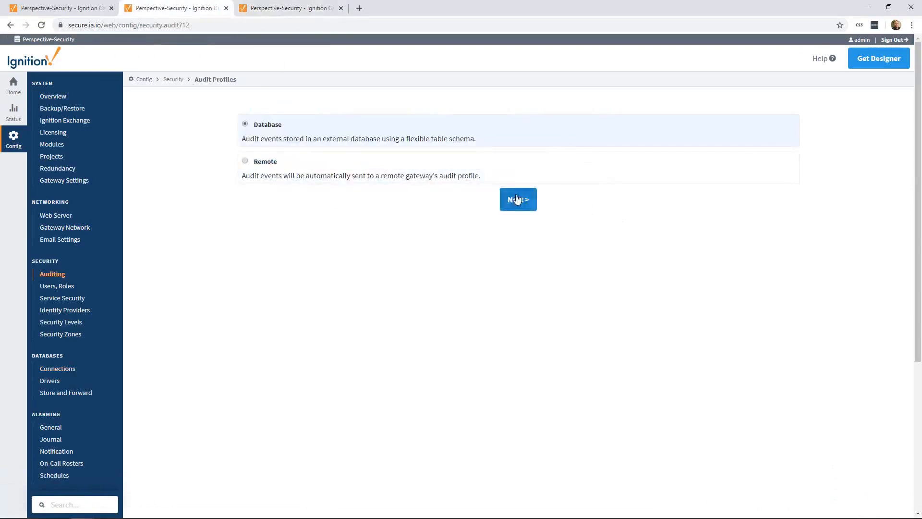
click(322, 144)
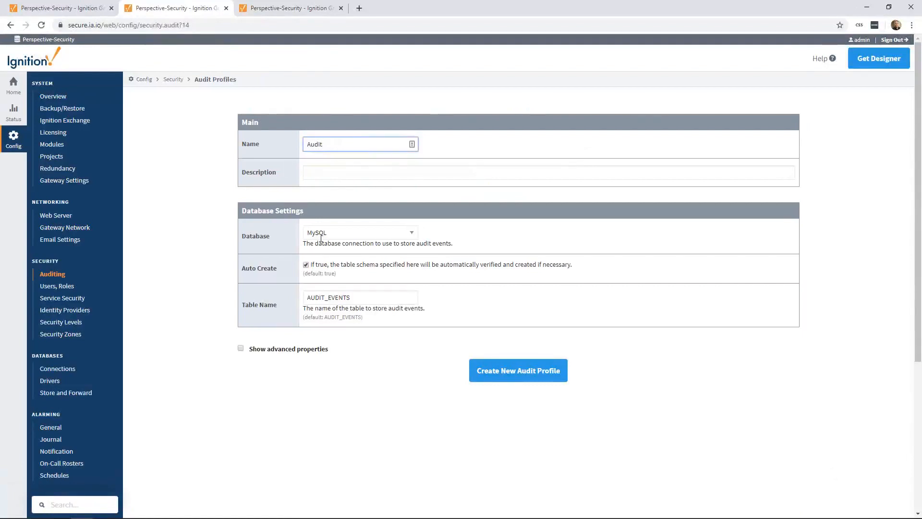
click(372, 299)
drag(372, 299, 285, 298)
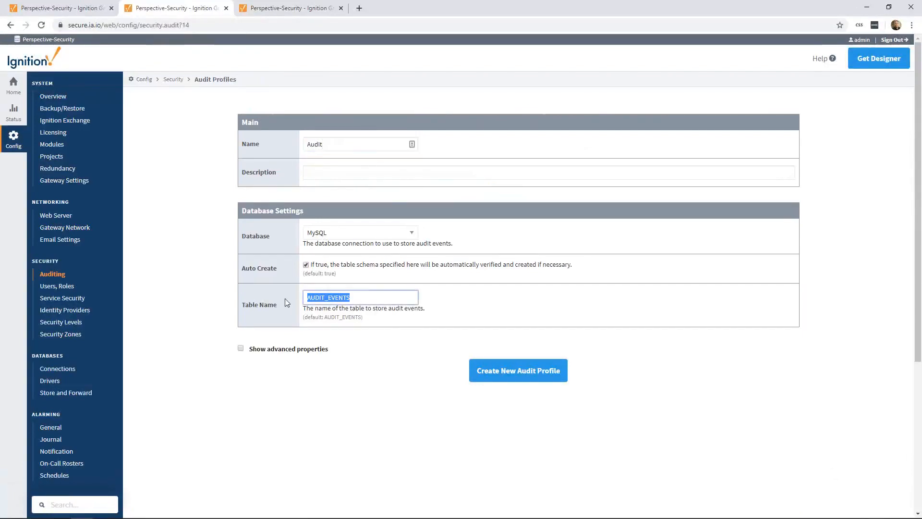
click(509, 374)
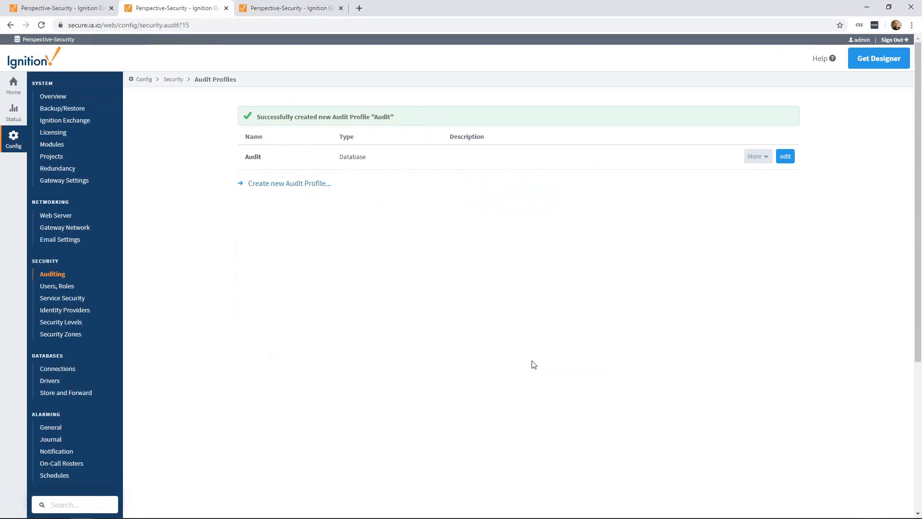
Check the Gateway Audit Profile setting in the gateway settings
click(71, 187)
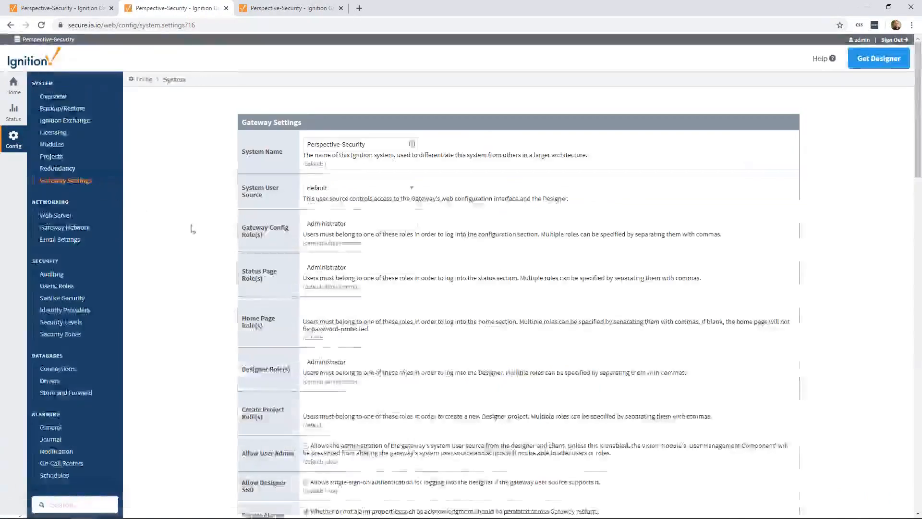
scroll(197, 228, down, 7)
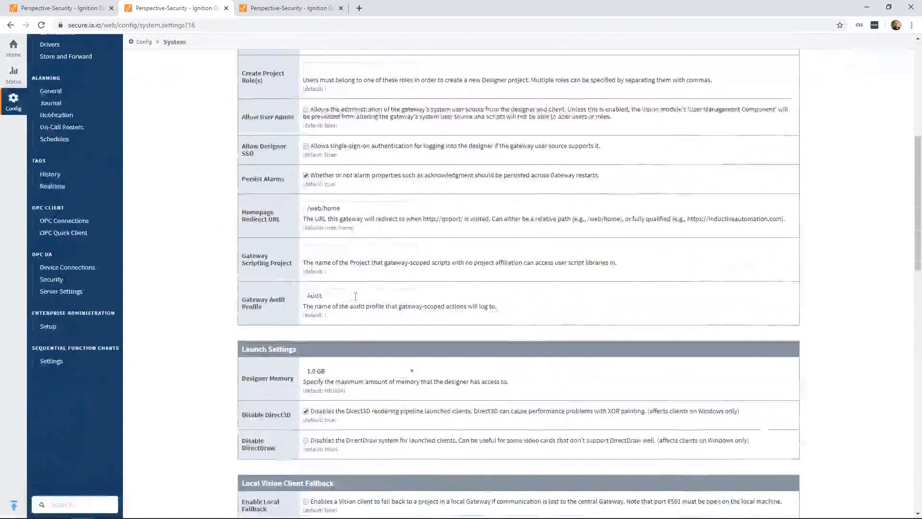
double_click(355, 296)
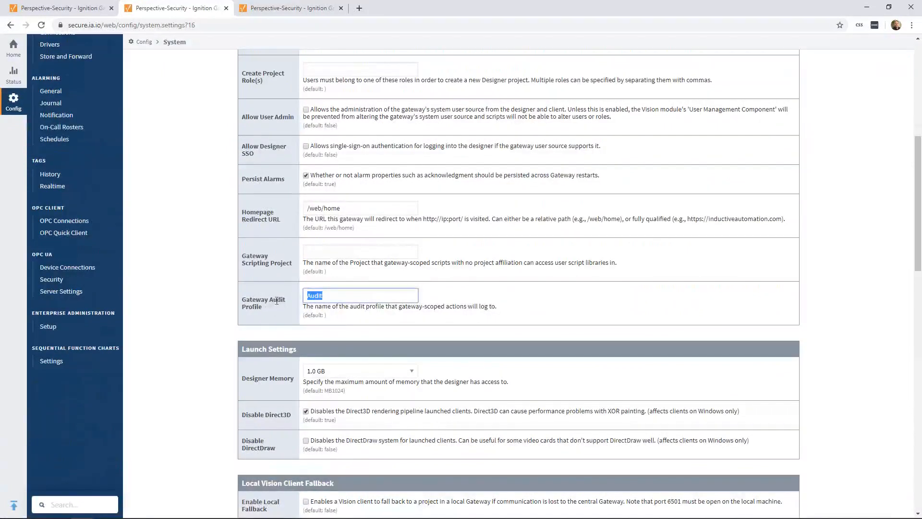
click(349, 295)
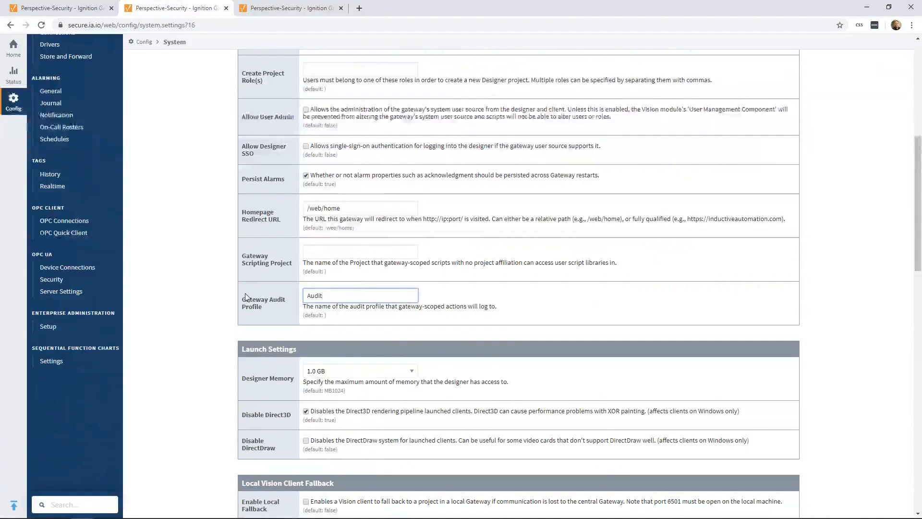
scroll(216, 290, up, 6)
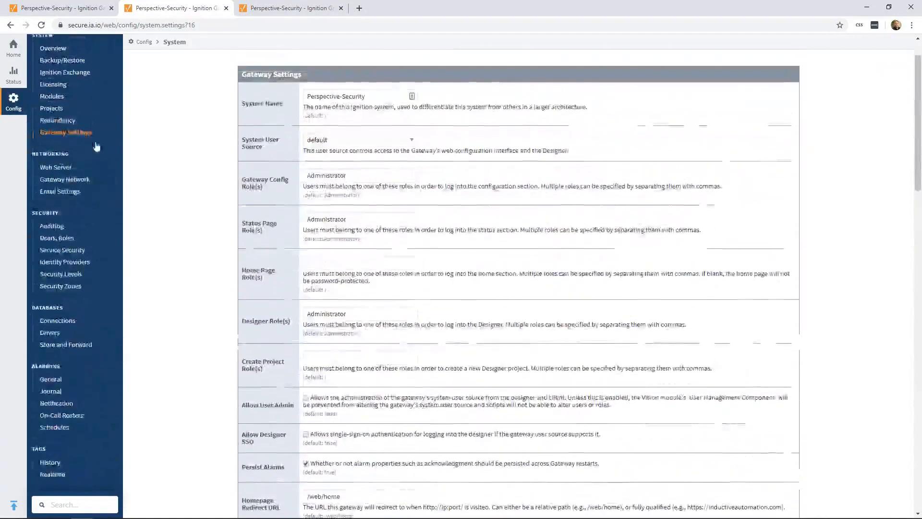
View the gateway's projects, switch to the Ignition Designer Launcher, and launch the designer for the Perspective-Security gateway
click(54, 109)
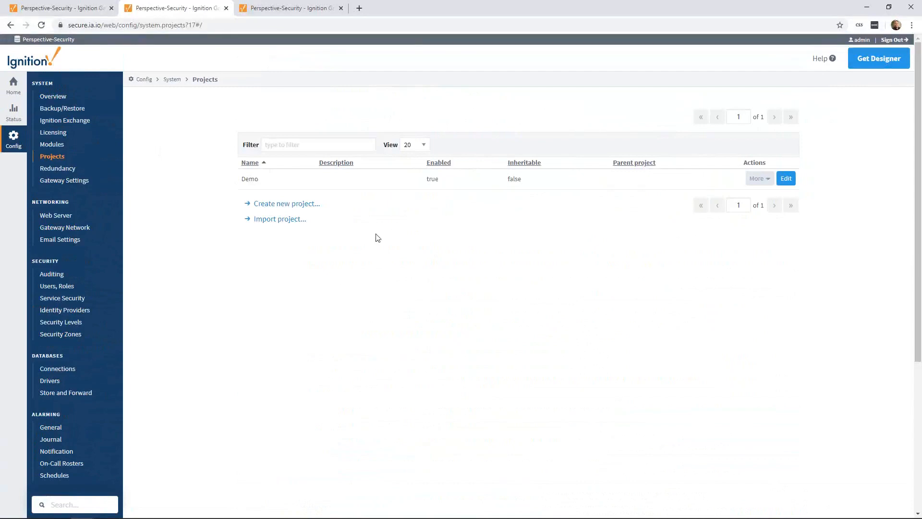
key(super)
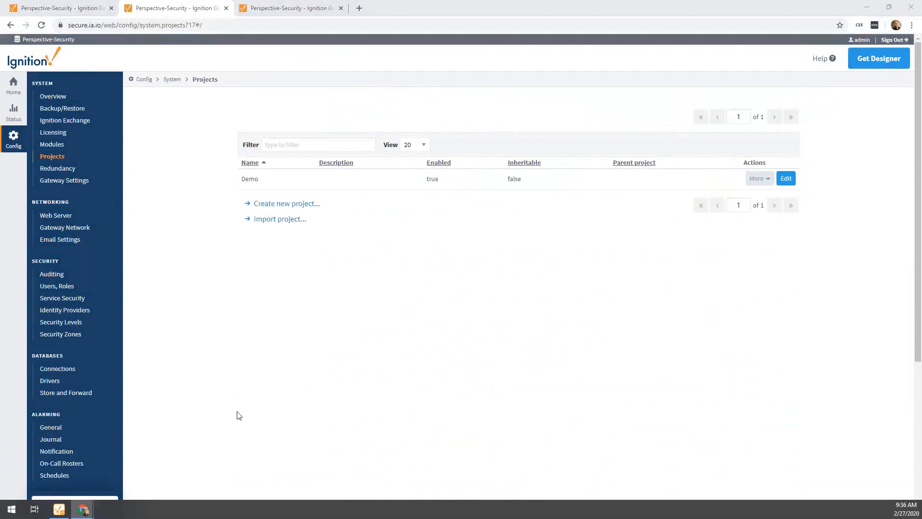
key(super)
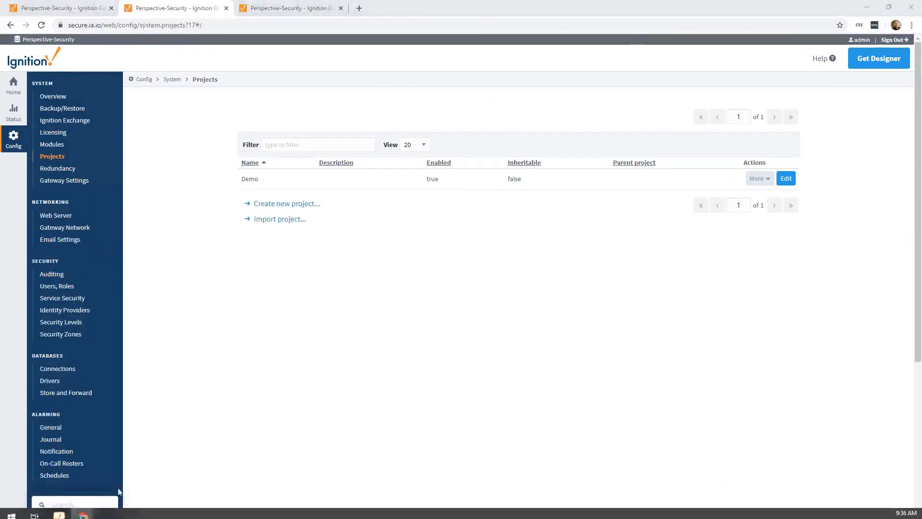
key(super+Tab)
click(542, 165)
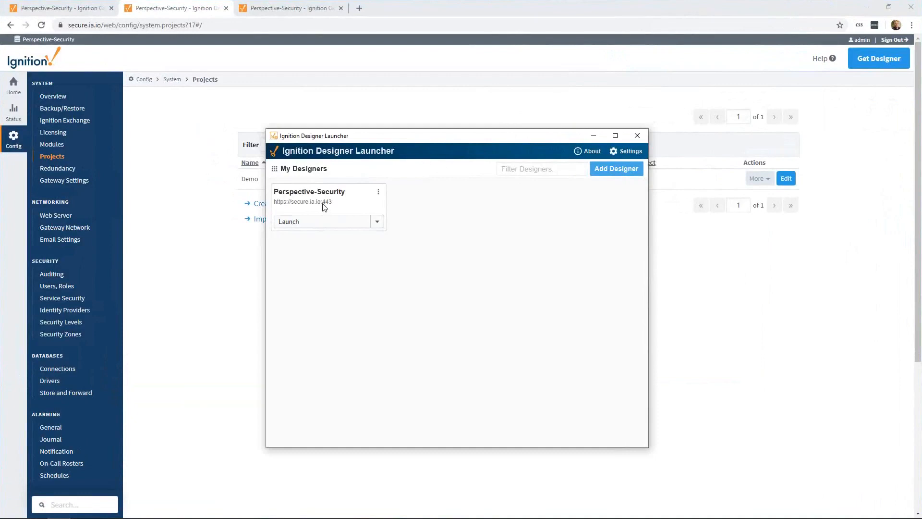
click(310, 221)
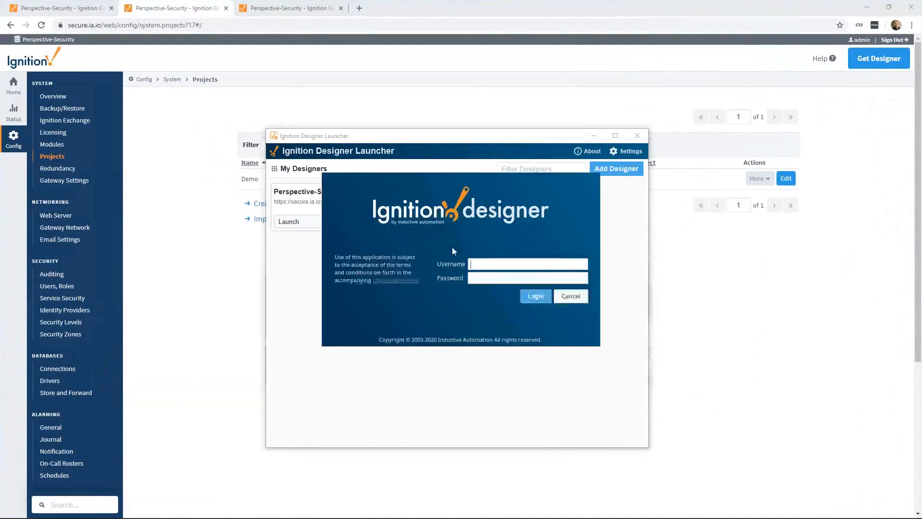
Log in to the designer with the account's username and password, and open the Demo project
text(admin)
key(Tab)
text(password1)
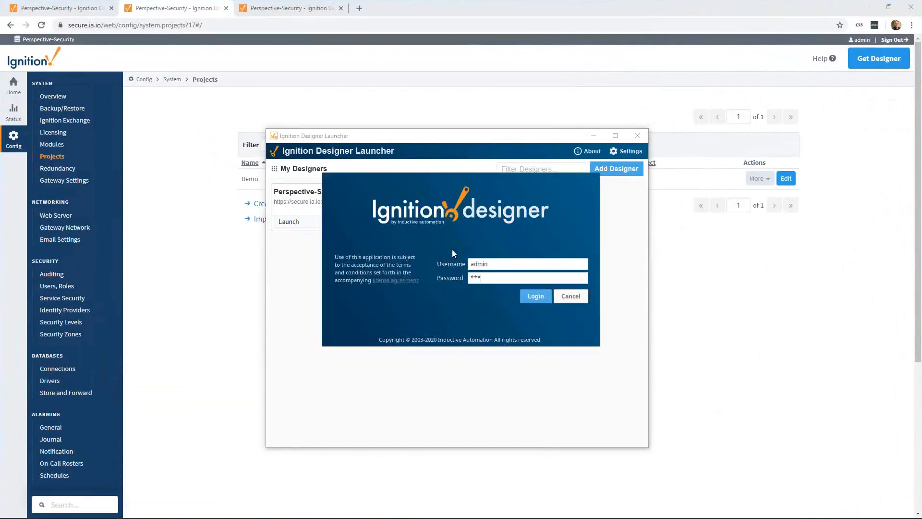
key(Return)
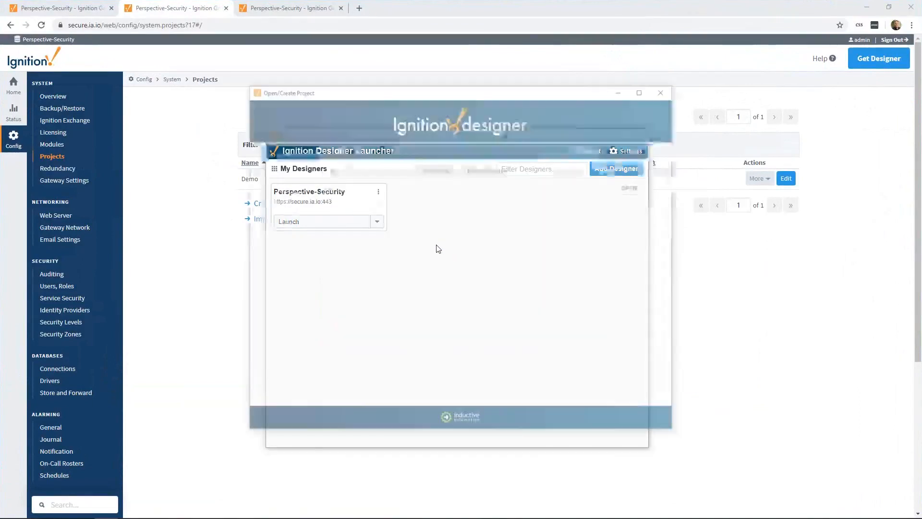
double_click(337, 187)
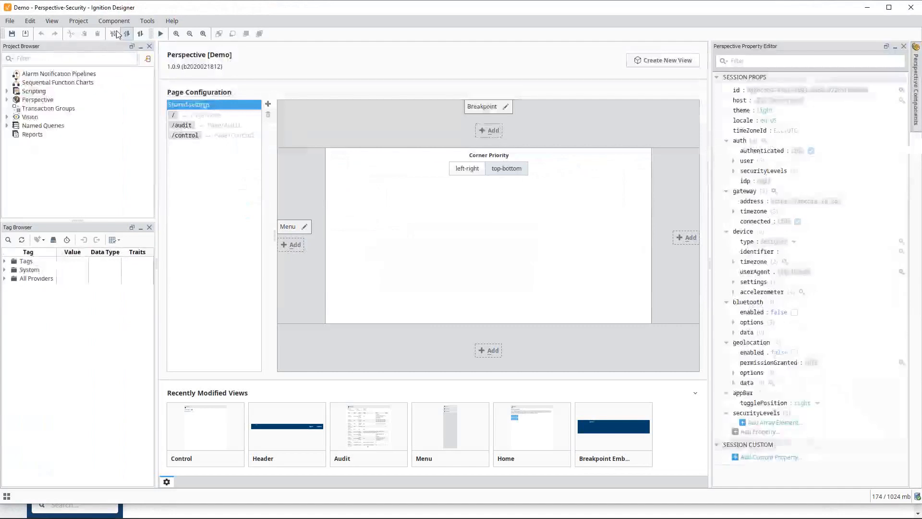
Enable auditing with the Audit profile in the Demo project's general properties, and save the project
click(82, 22)
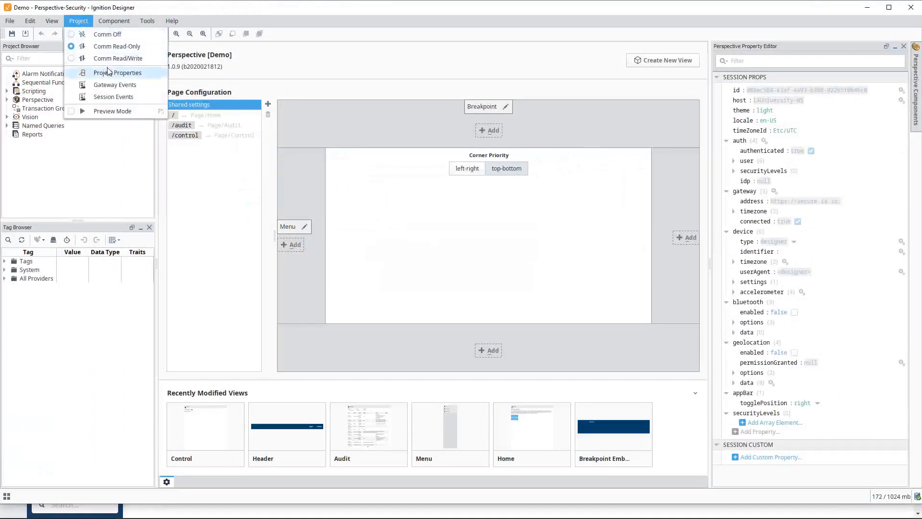
key(Escape)
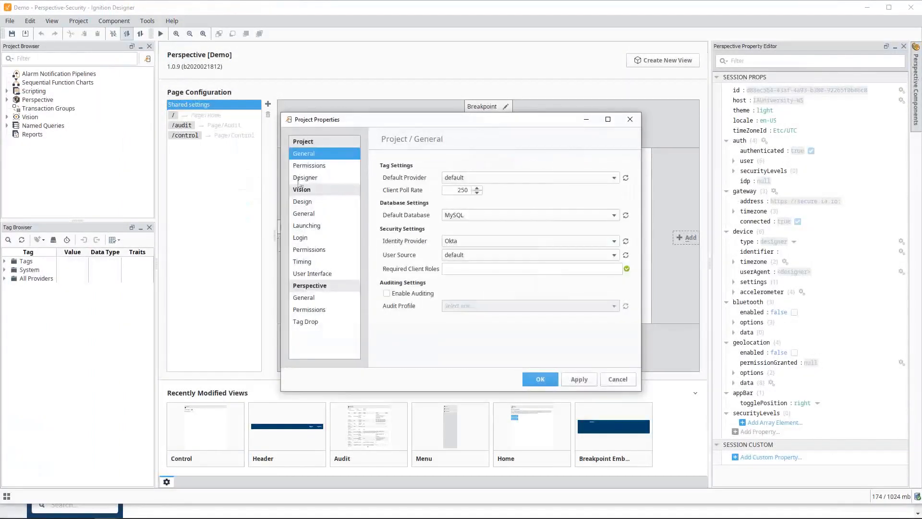
click(399, 294)
click(476, 306)
click(476, 318)
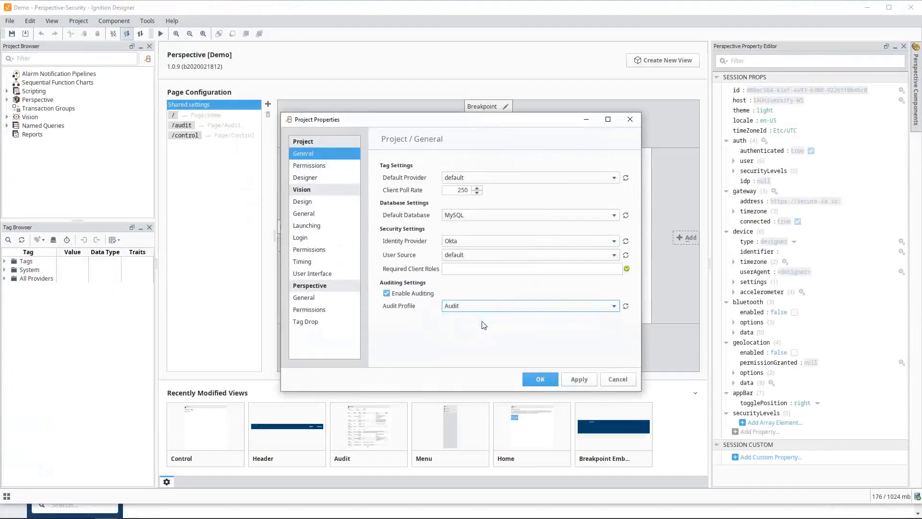
click(539, 379)
click(11, 34)
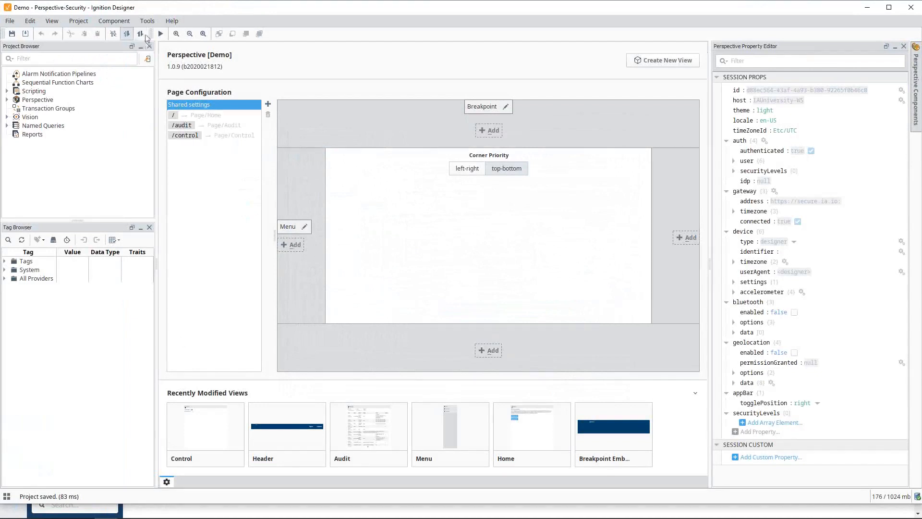
Query all rows of the AUDIT_EVENTS table in an enlarged Database Query Browser and turn on auto refresh for the results
click(147, 21)
click(188, 70)
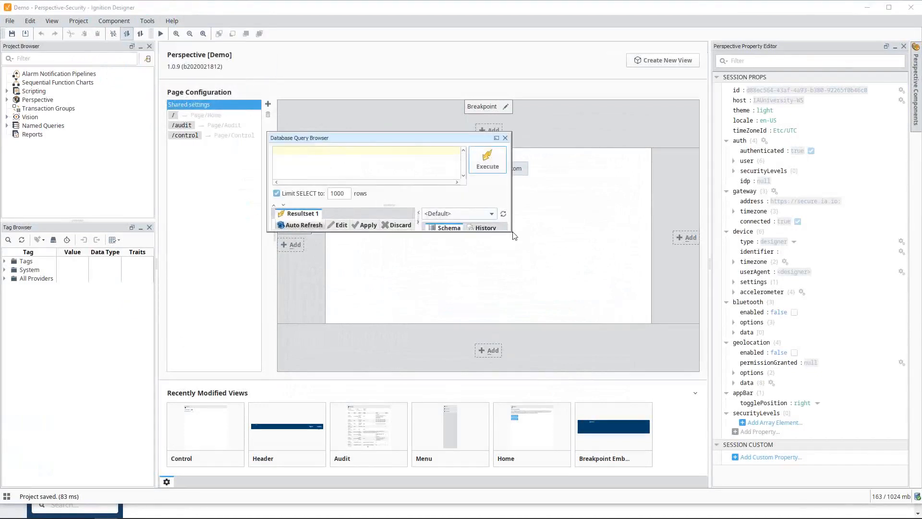
drag(510, 230, 619, 310)
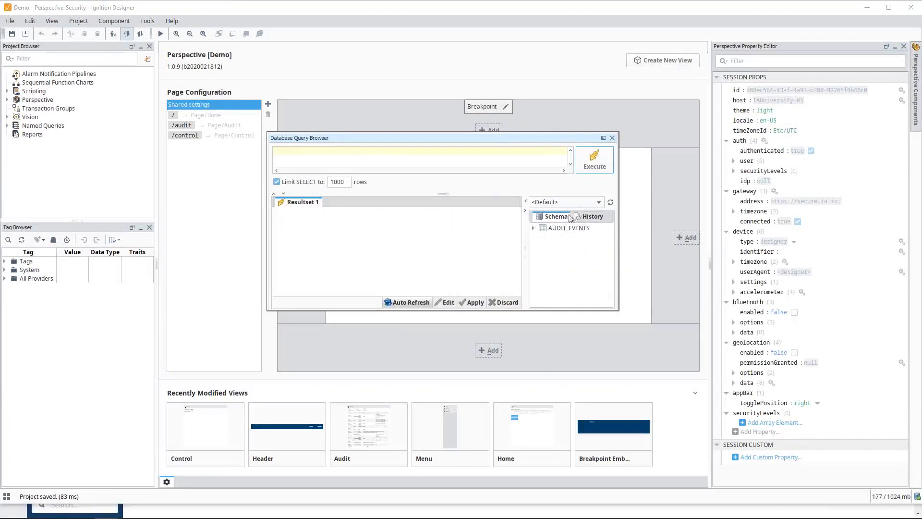
double_click(569, 227)
click(604, 172)
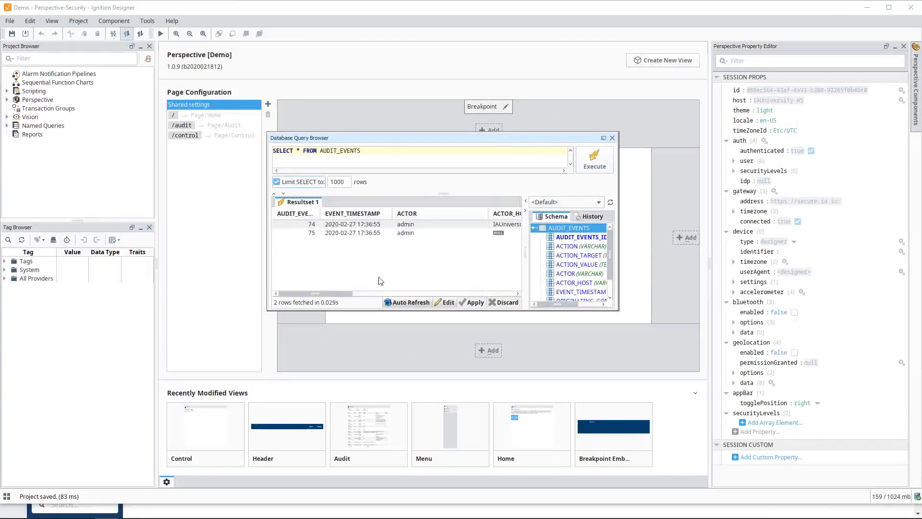
drag(345, 294, 431, 293)
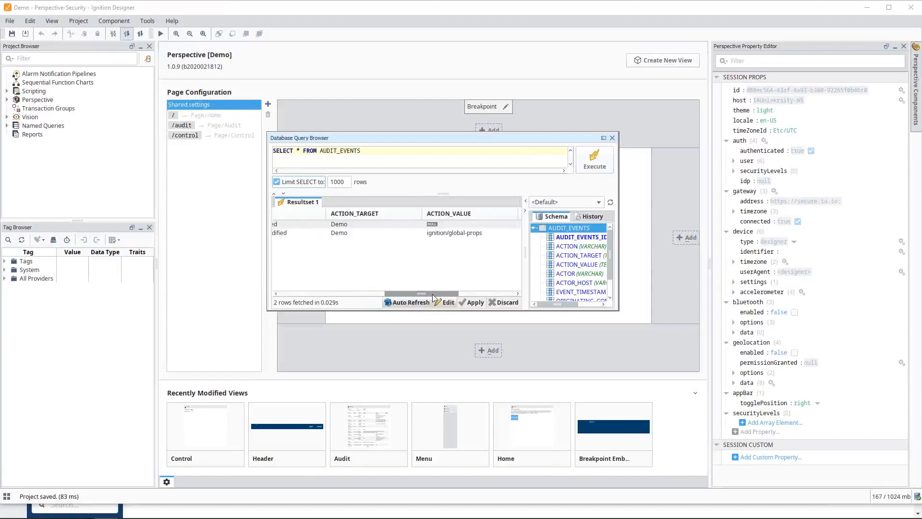
click(409, 302)
Switch the designer to read/write communication and set the WriteableBoolean2 tag in the Writeable folder to true
click(140, 33)
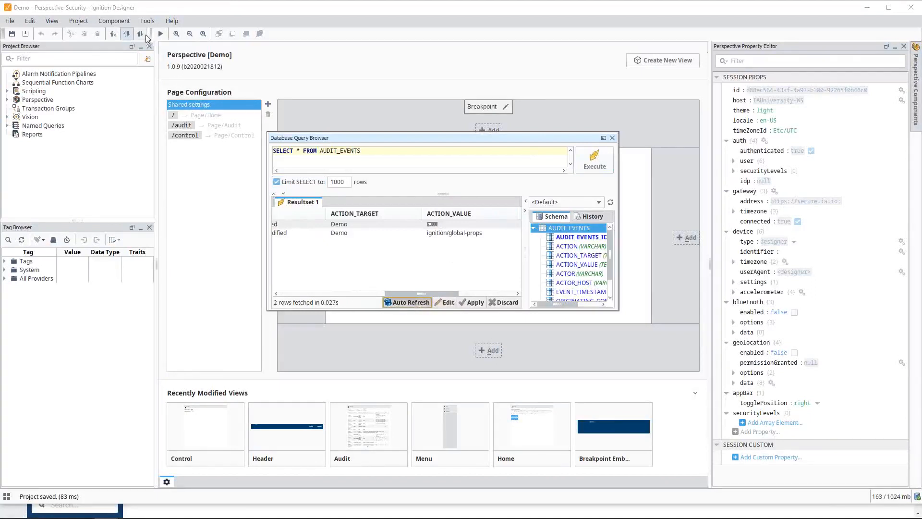
double_click(47, 261)
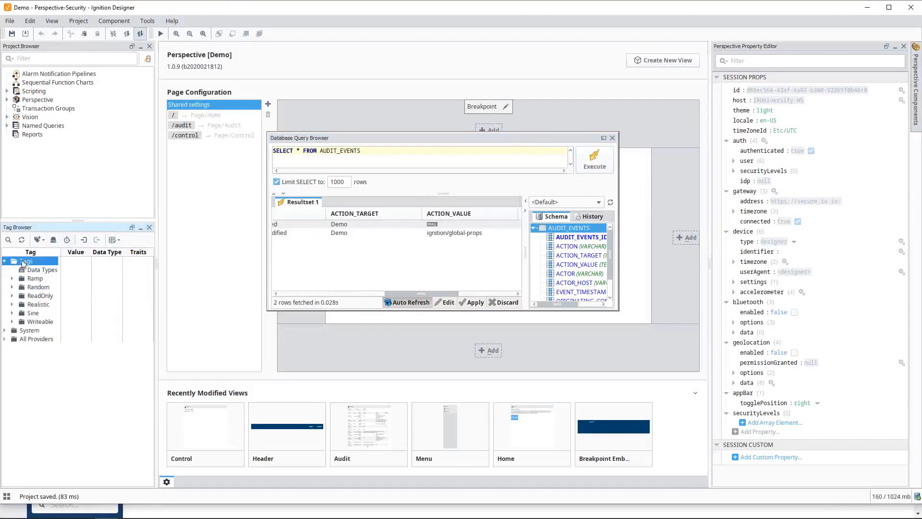
click(13, 321)
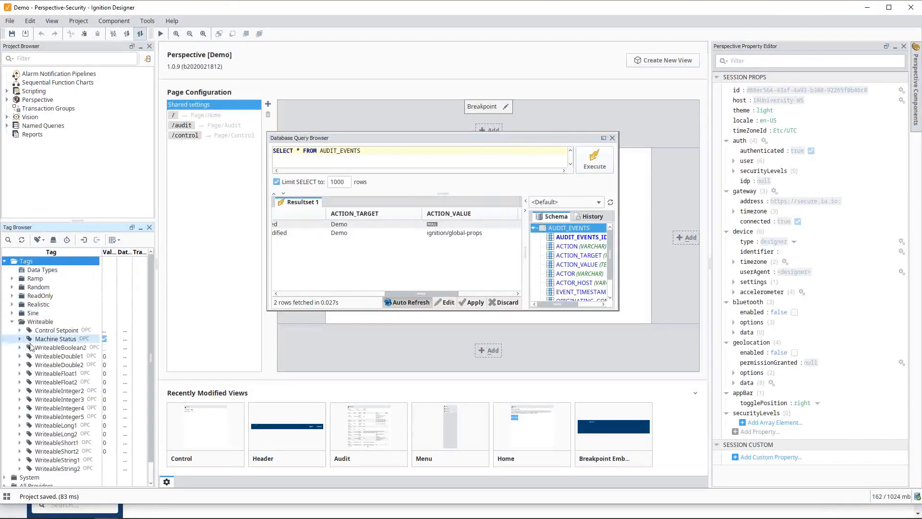
click(105, 349)
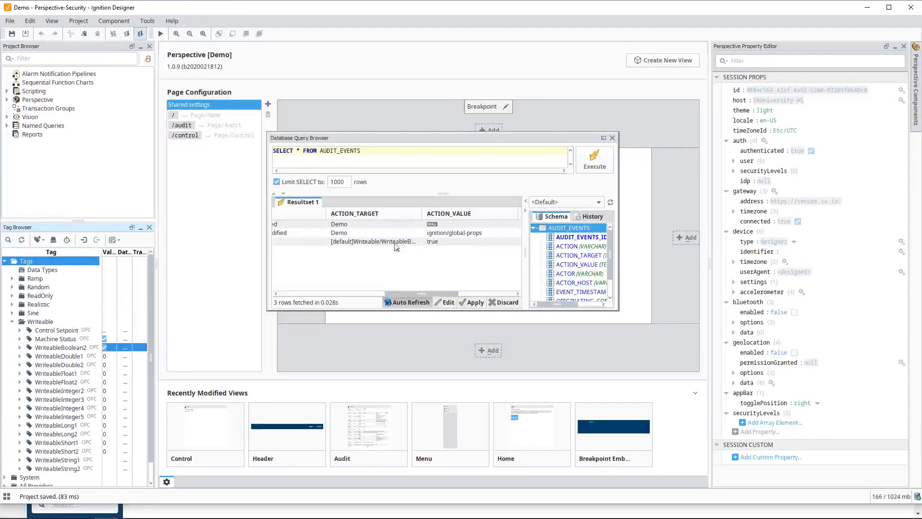
Examine the tag write's target, value, actor and host in the audit results, and close the Database Query Browser
drag(418, 294, 425, 294)
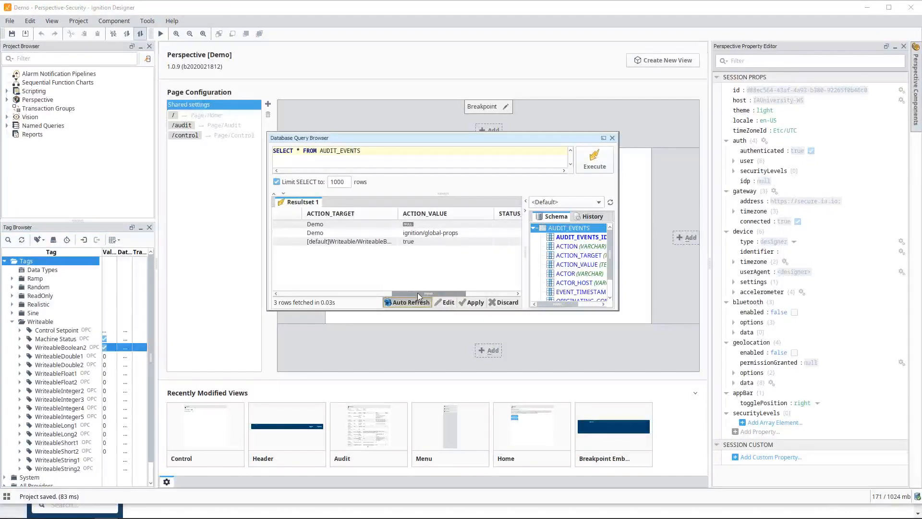
drag(417, 293, 330, 303)
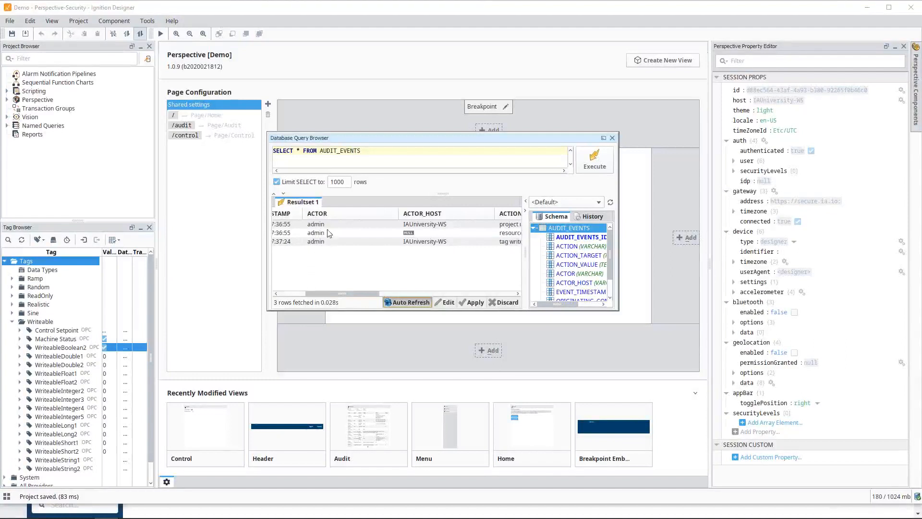
mouse_move(329, 224)
mouse_down()
mouse_move(328, 246)
mouse_move(333, 231)
mouse_up()
click(612, 137)
Switch to the Perspective Security Webinar presentation and advance to the Step 4: Identify Access Levels slide
key(super+Tab)
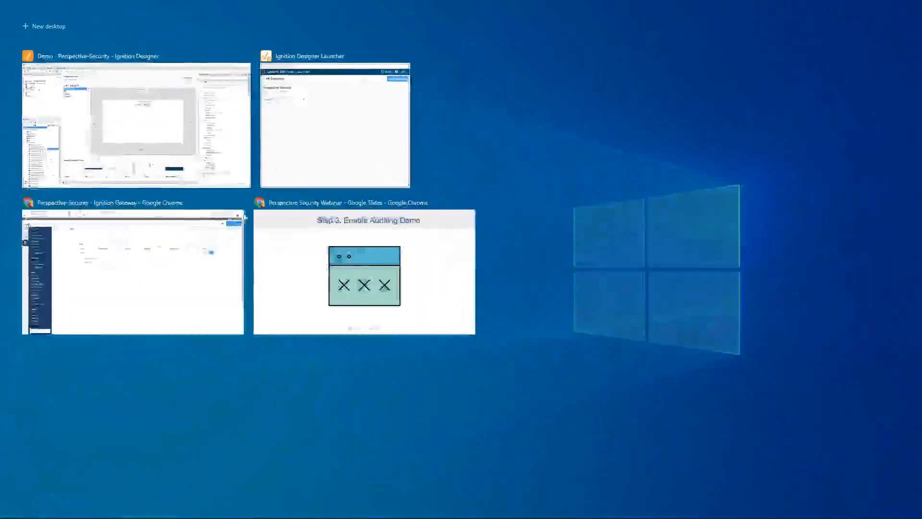
click(309, 261)
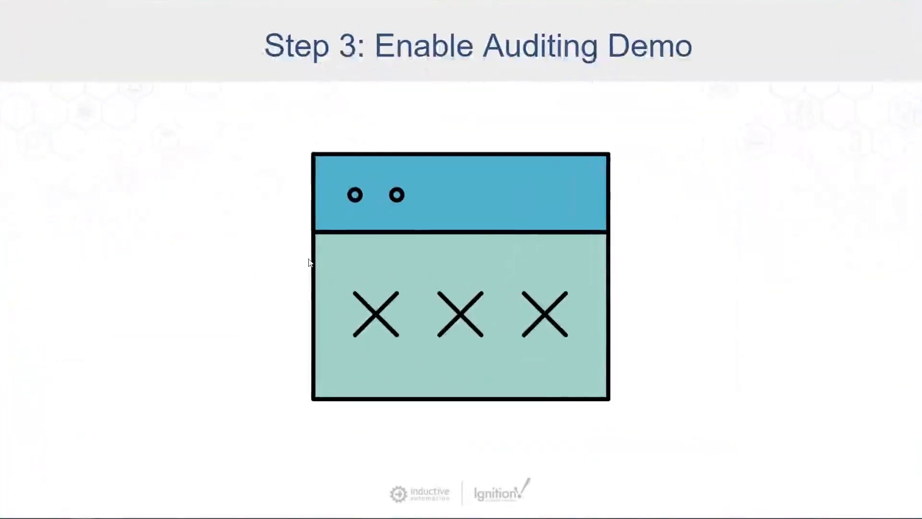
key(Right)
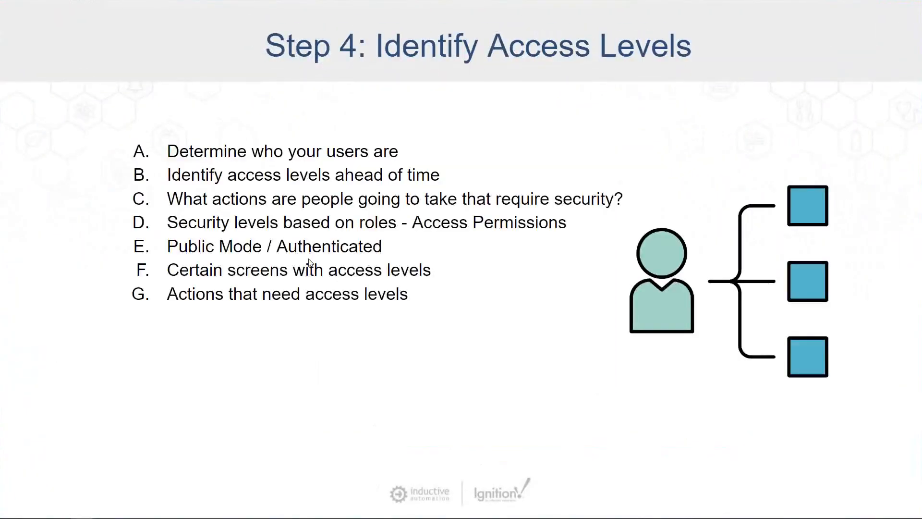
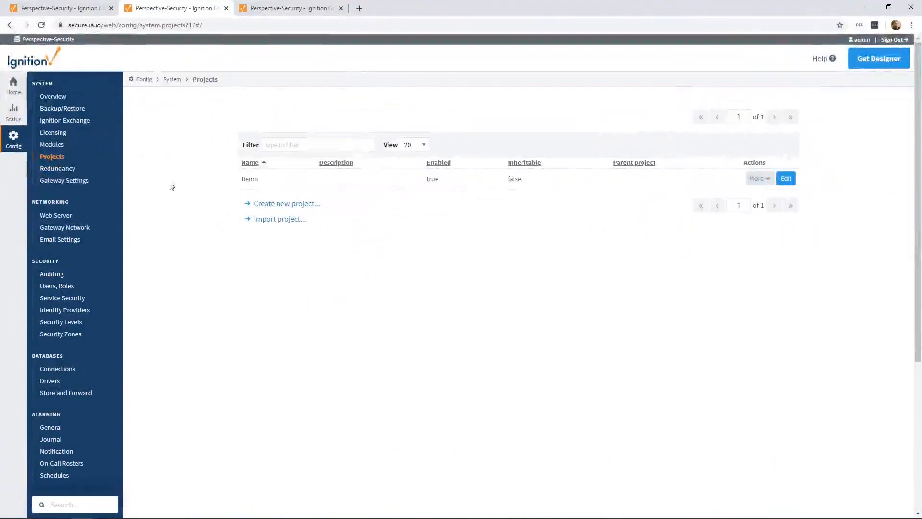
Launch the Demo project as a Perspective session from the gateway's home page and close the spare gateway browser tab after it
click(14, 87)
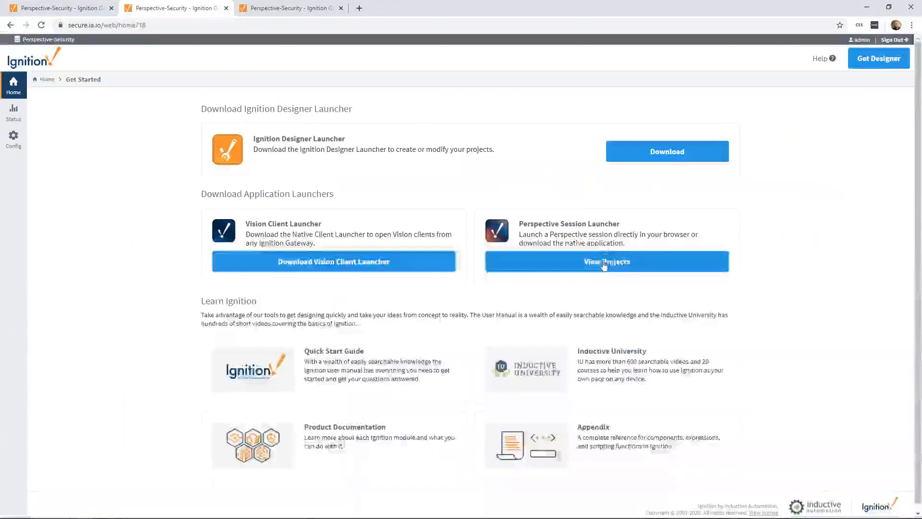
click(607, 261)
click(133, 244)
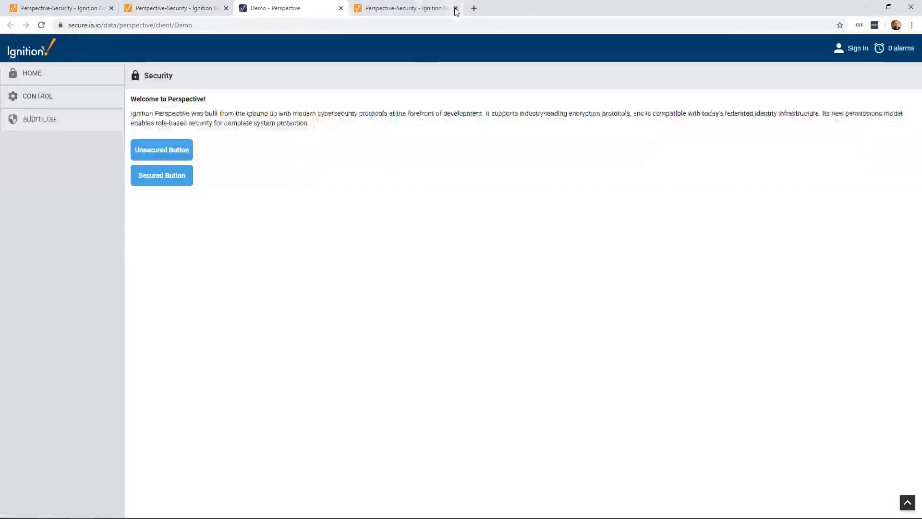
click(456, 8)
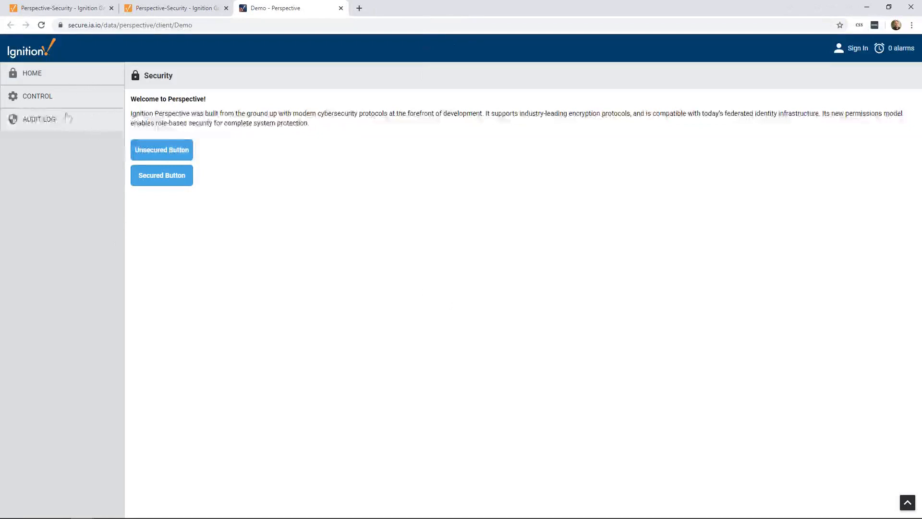
Test the Unsecured Button, the Secured Button and the Audit Log page without signing in, and return to the session's Home page
click(170, 153)
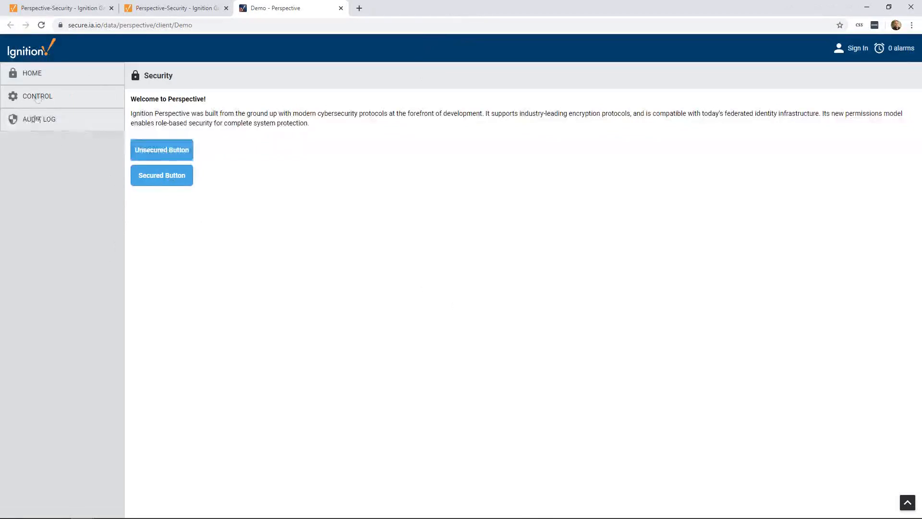
click(159, 180)
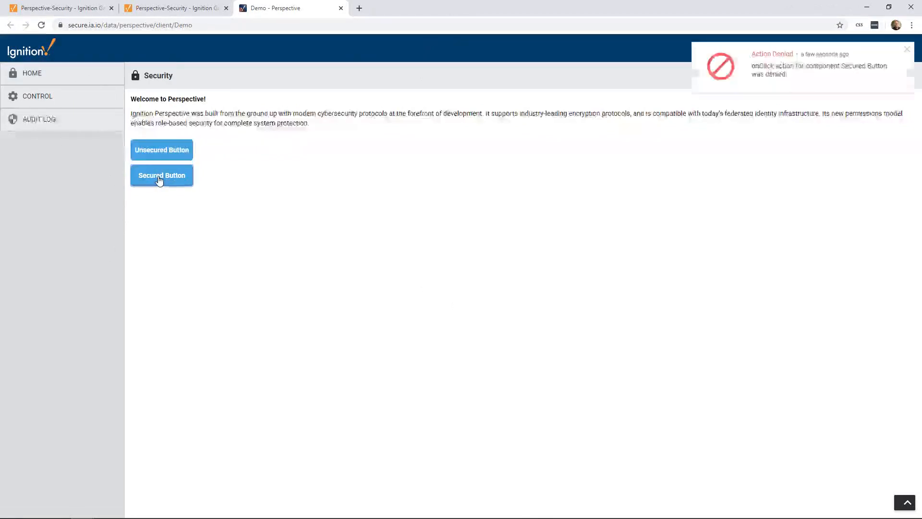
click(907, 49)
click(32, 122)
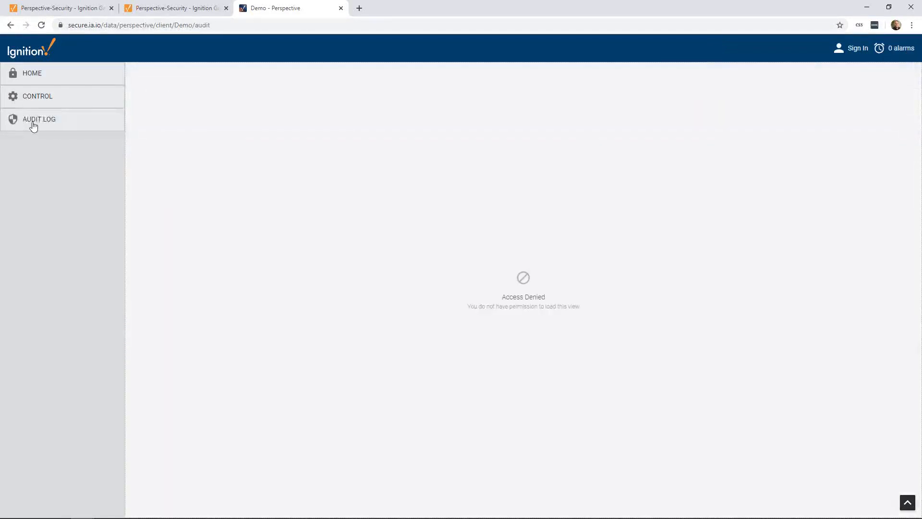
click(31, 75)
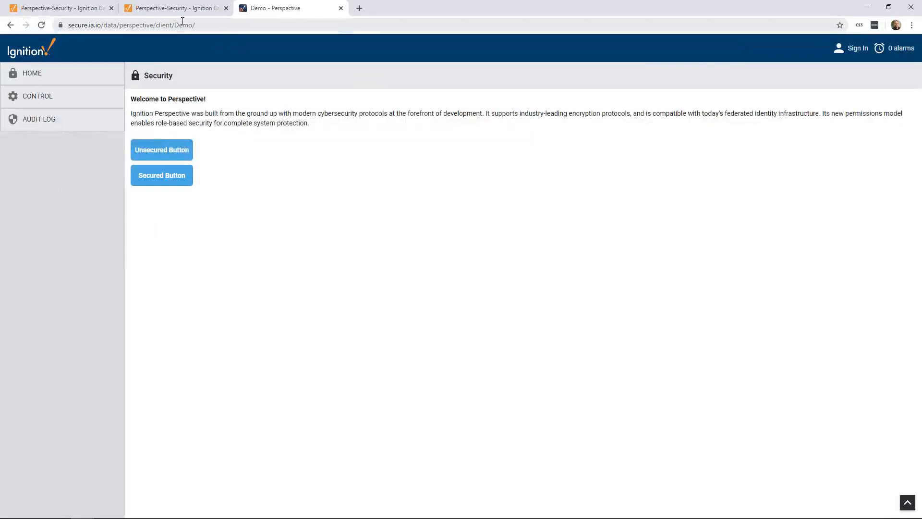
In the gateway configuration, examine the settings for a new security zone and the details of the Operator security level
click(182, 9)
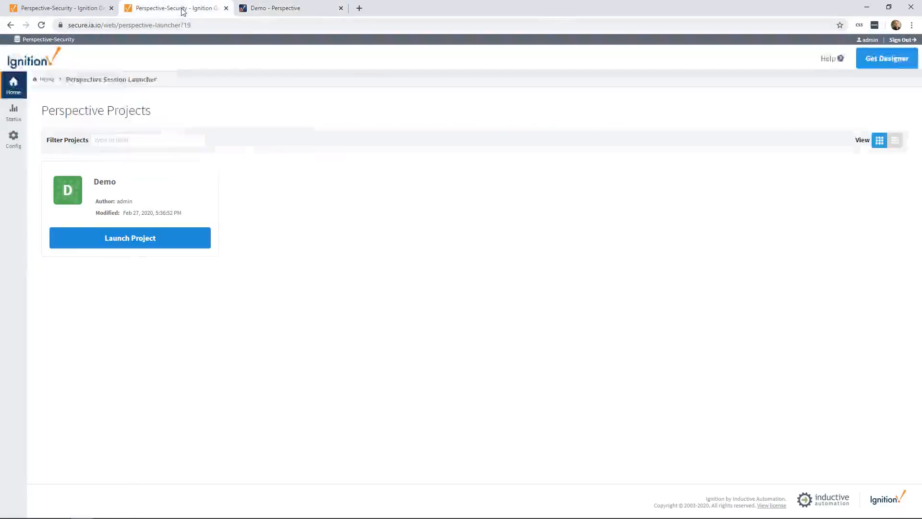
click(32, 10)
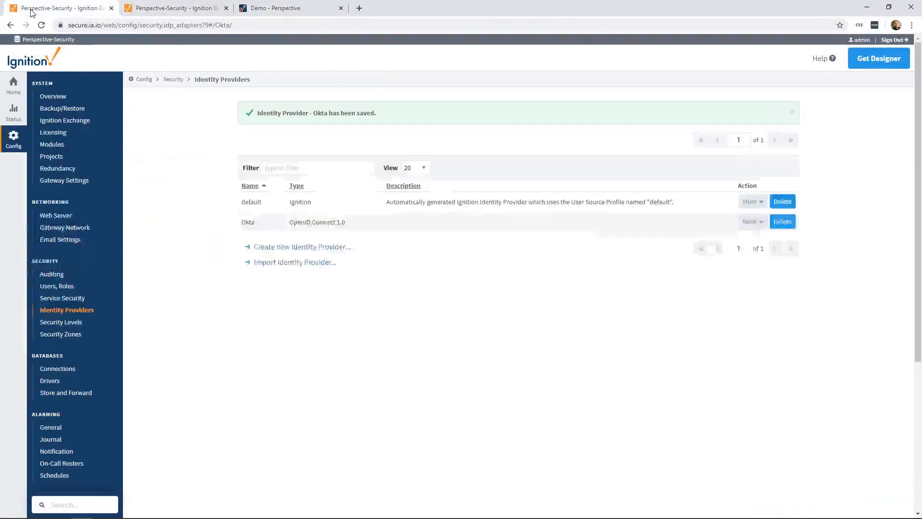
scroll(112, 159, down, 2)
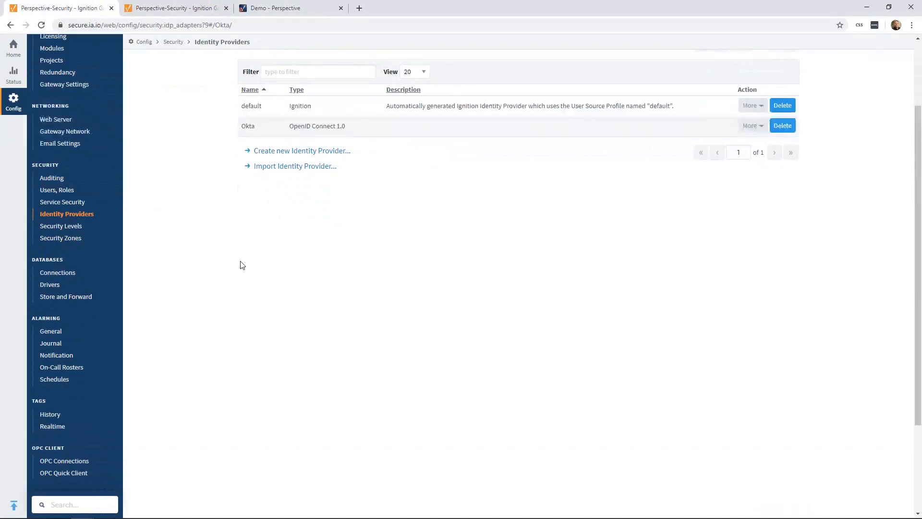
click(66, 241)
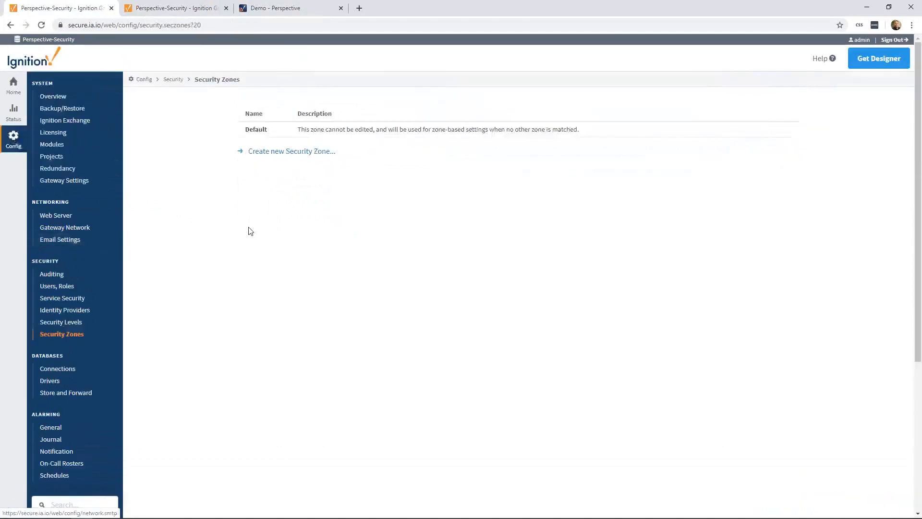
click(269, 151)
scroll(229, 284, down, 3)
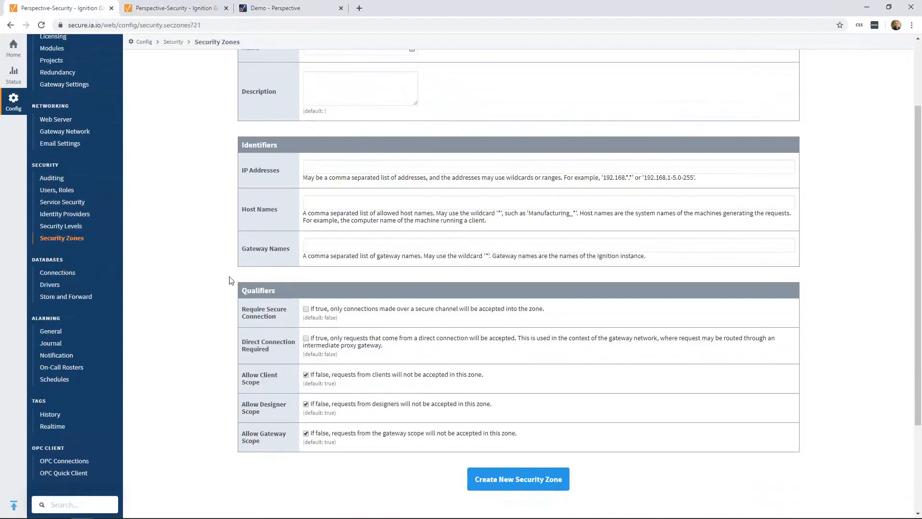
click(71, 230)
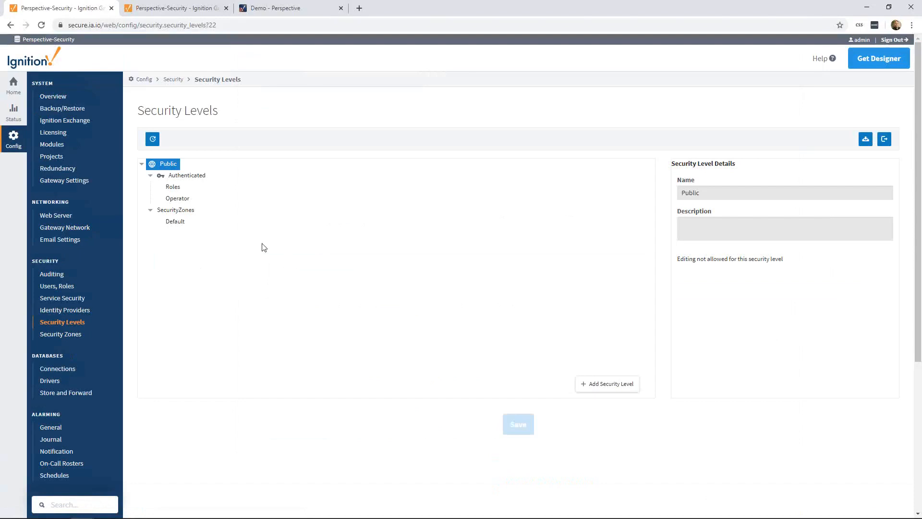
click(179, 202)
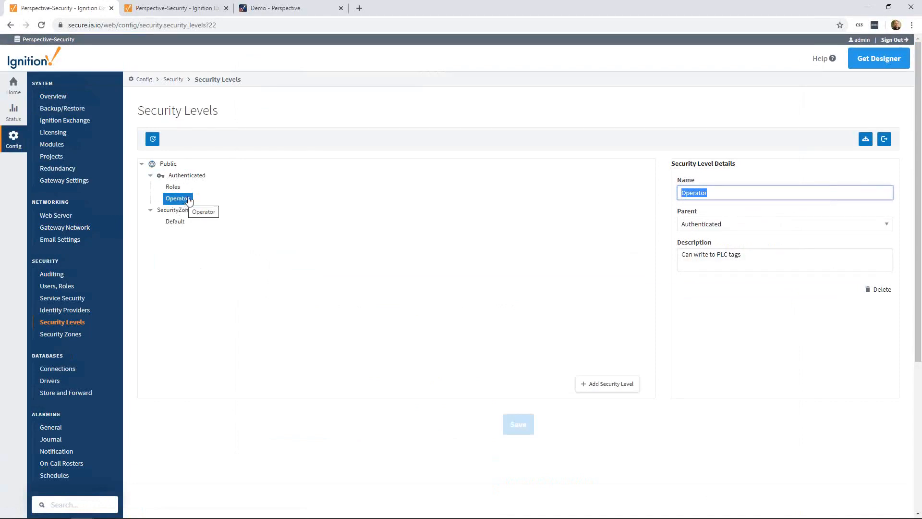
Set the Okta identity provider's rule for the Operator security level to match {idp-attributes:sub} with the user's account ID, and save it
click(73, 310)
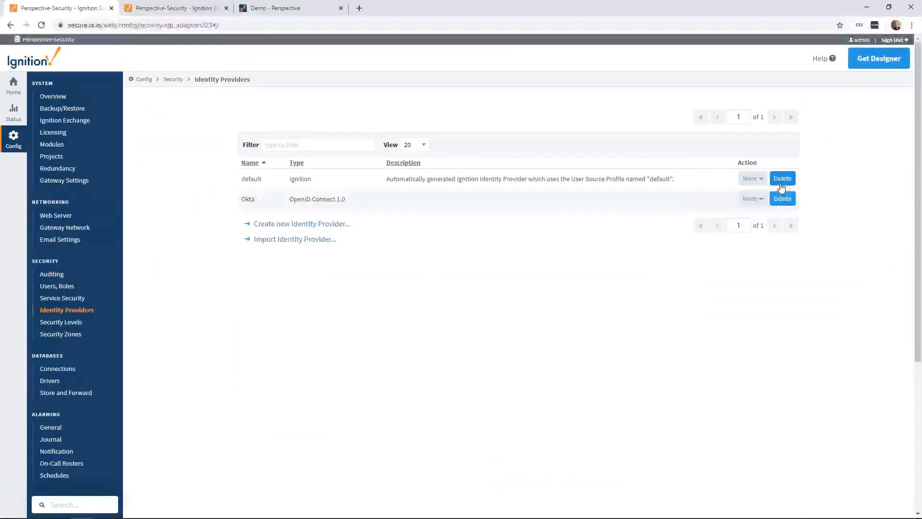
click(752, 198)
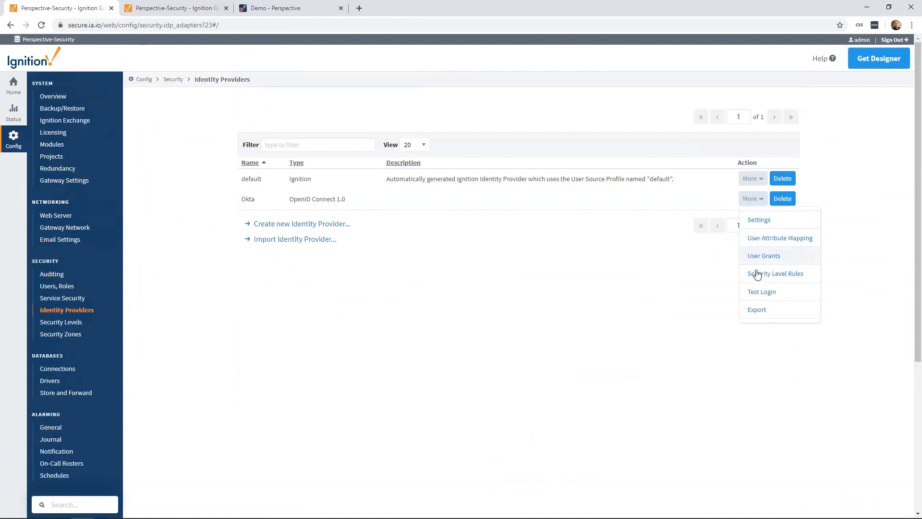
click(771, 278)
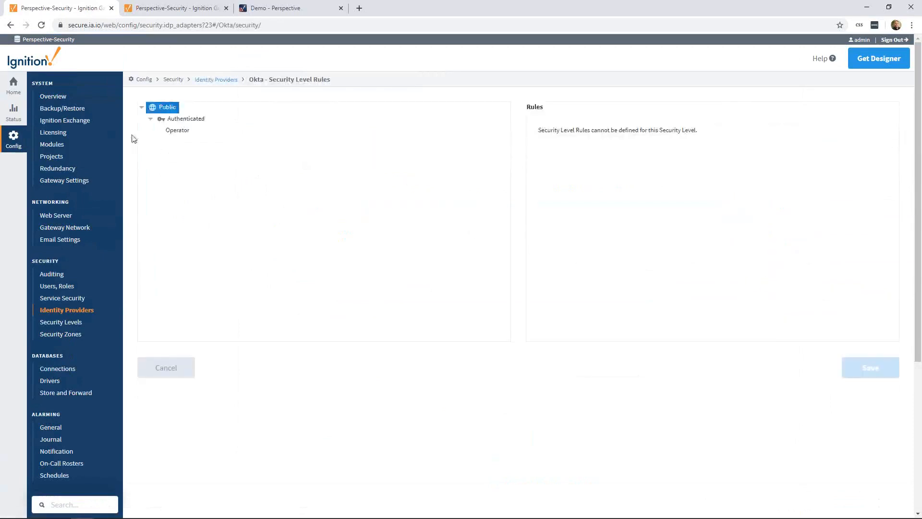
click(177, 131)
click(593, 233)
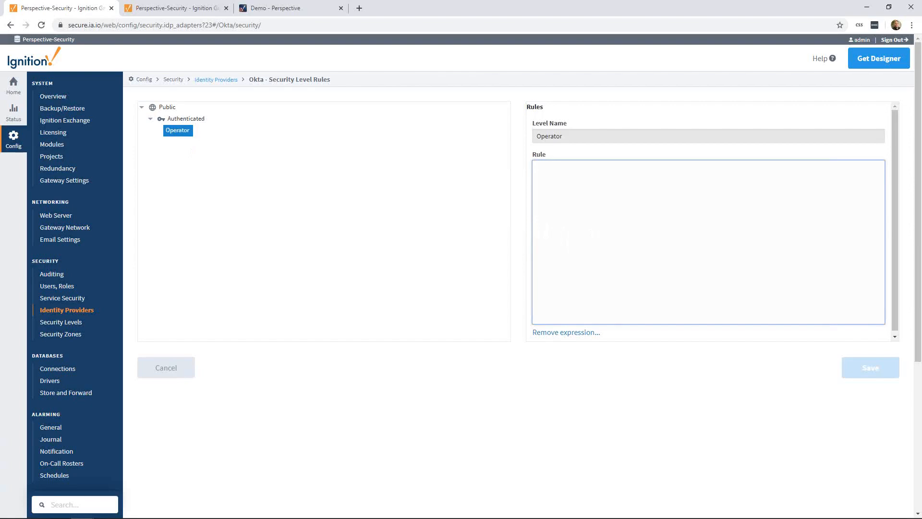
key(alt+Tab)
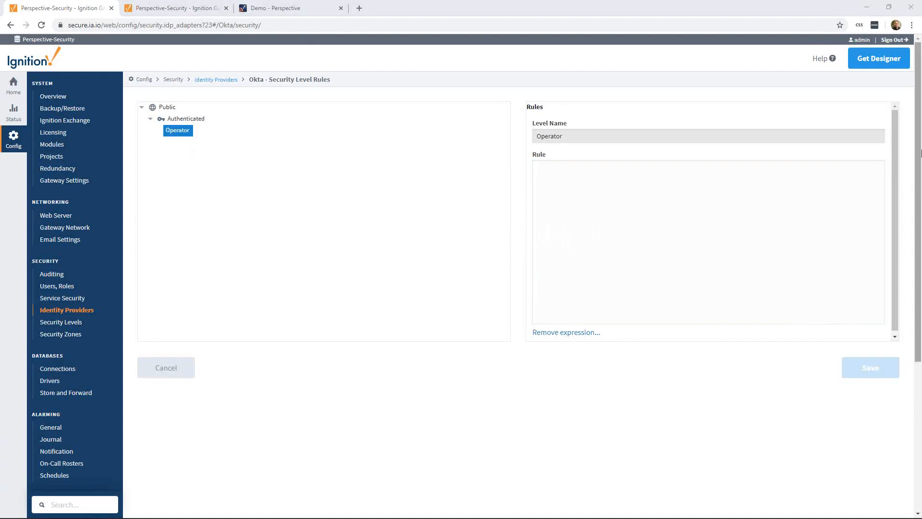
click(699, 195)
text({idp-attributes:sub} = "00ub8o89kRRWBWRsr356")
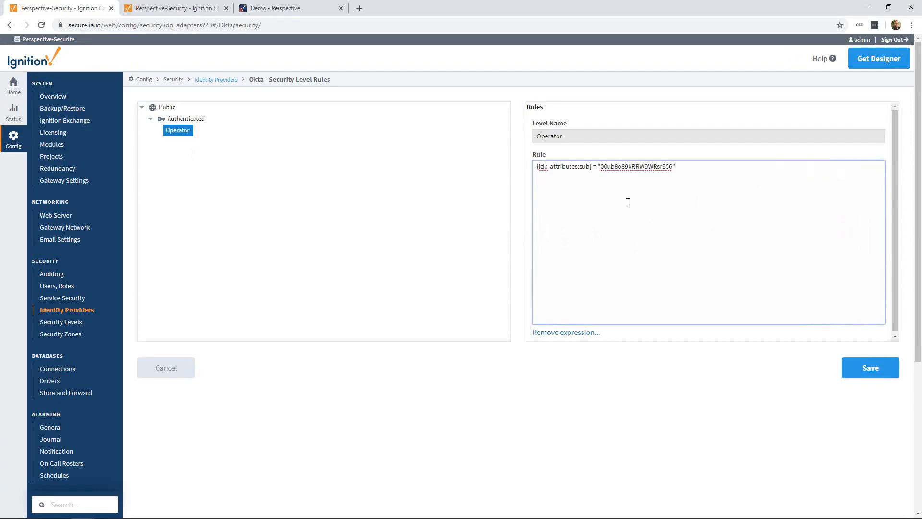
click(859, 370)
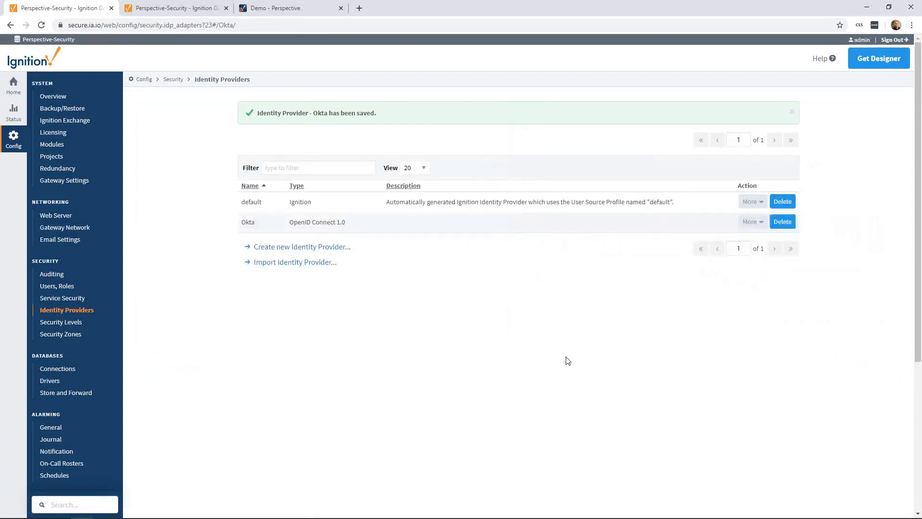
Switch to the Demo project in Ignition Designer and open the Home view from the Perspective Page folder
click(281, 8)
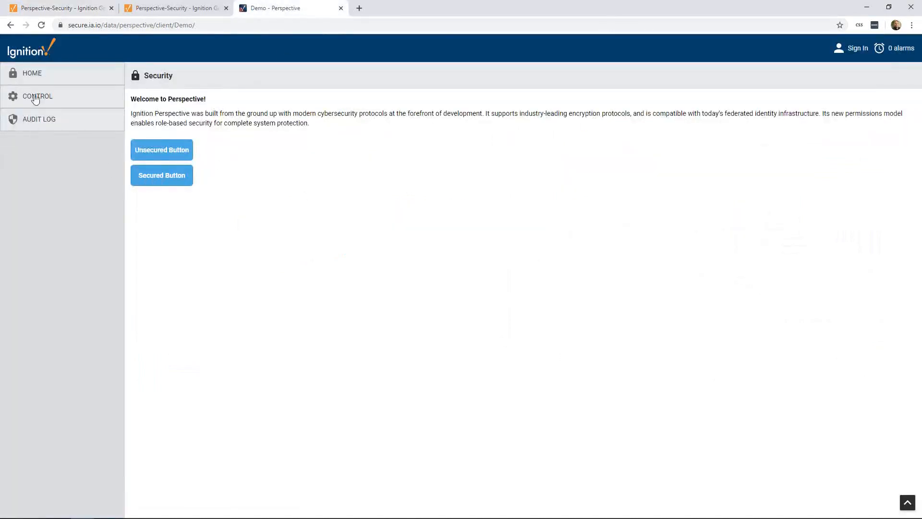
key(super)
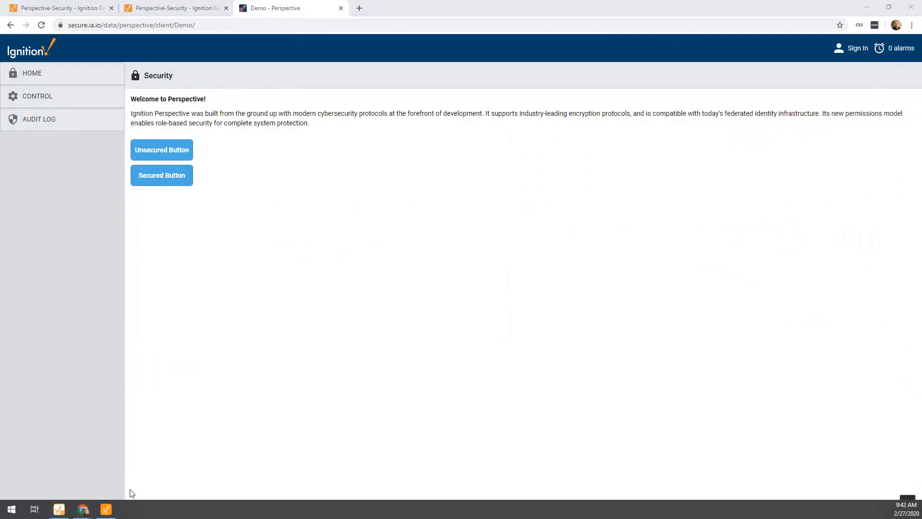
key(super+Tab)
click(194, 261)
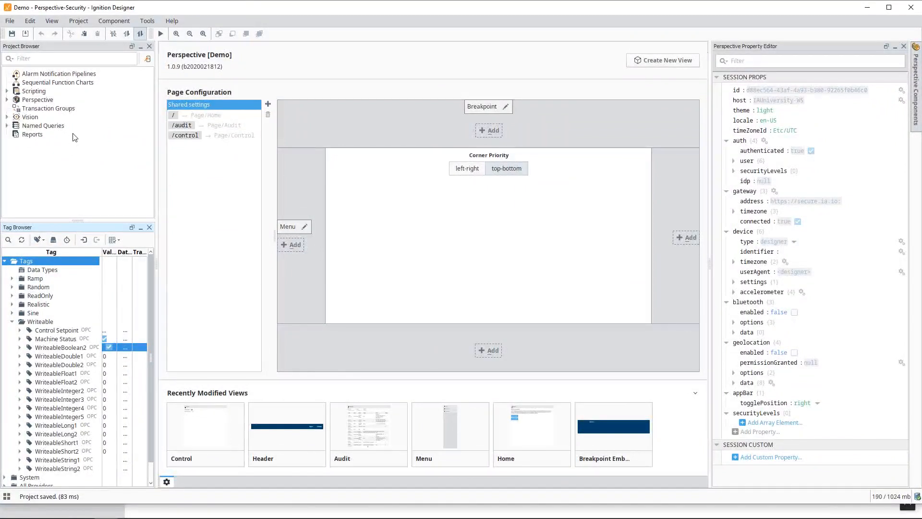
click(8, 100)
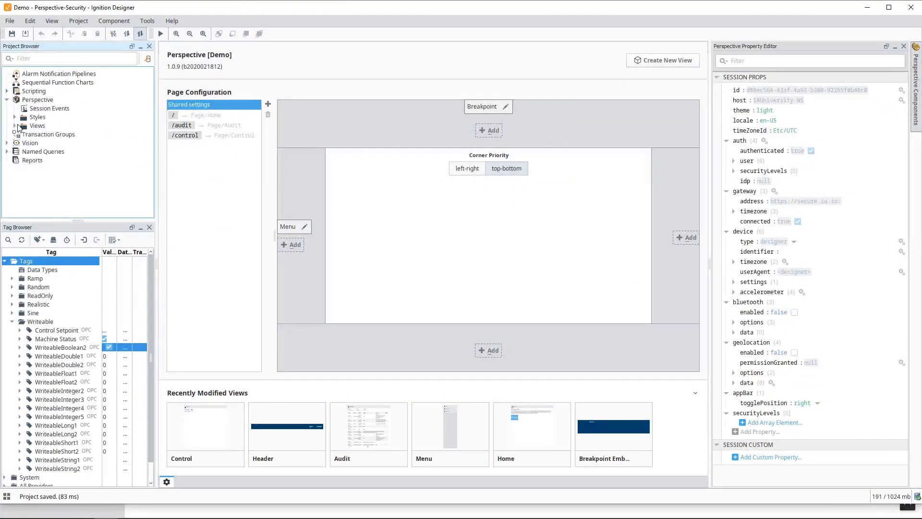
click(14, 126)
click(22, 169)
scroll(28, 175, down, 1)
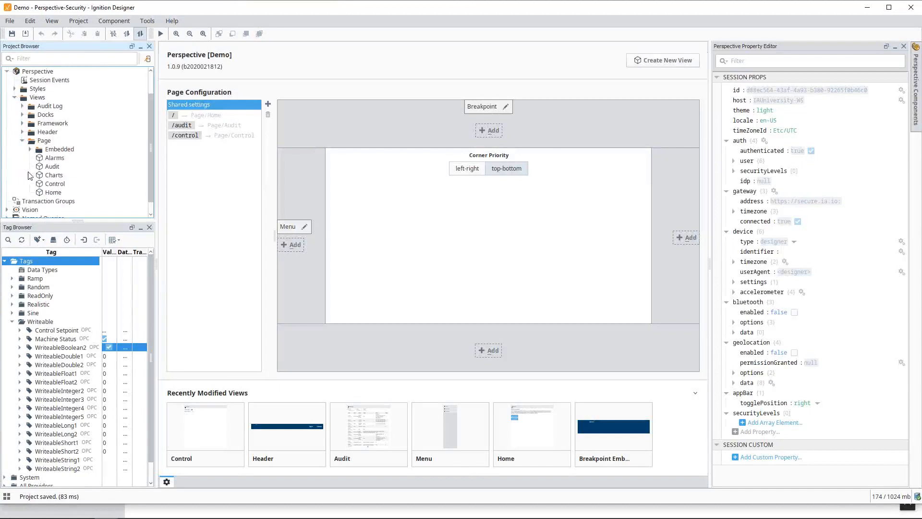
double_click(53, 193)
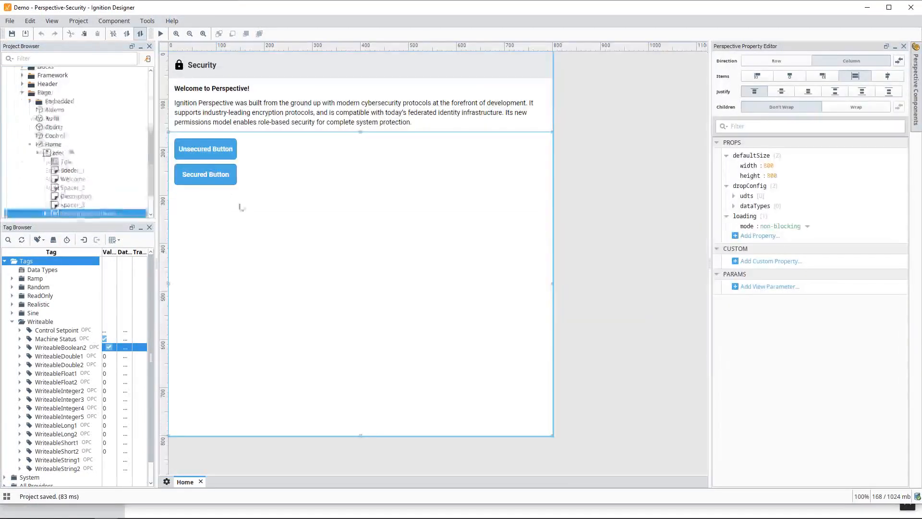
Examine the security settings of the Secured Button's onClick script action and close the event configuration without changes
click(219, 170)
right_click(219, 168)
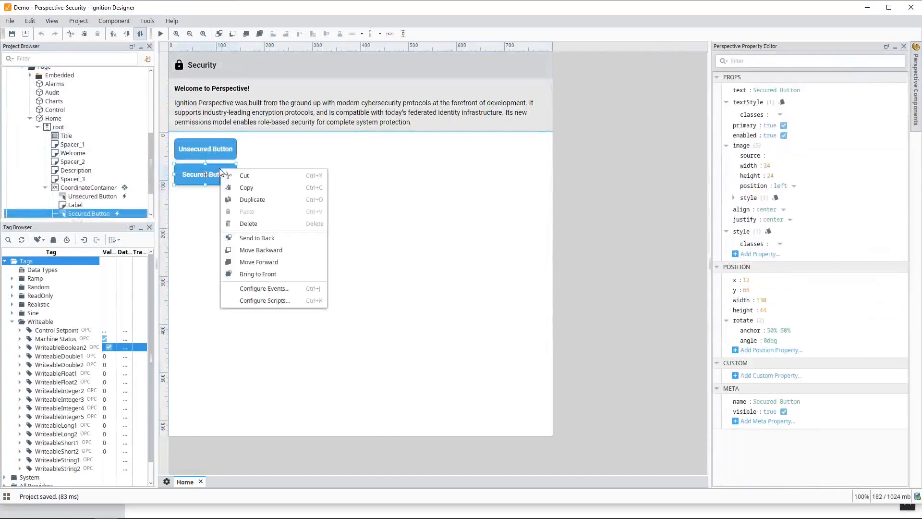
click(284, 289)
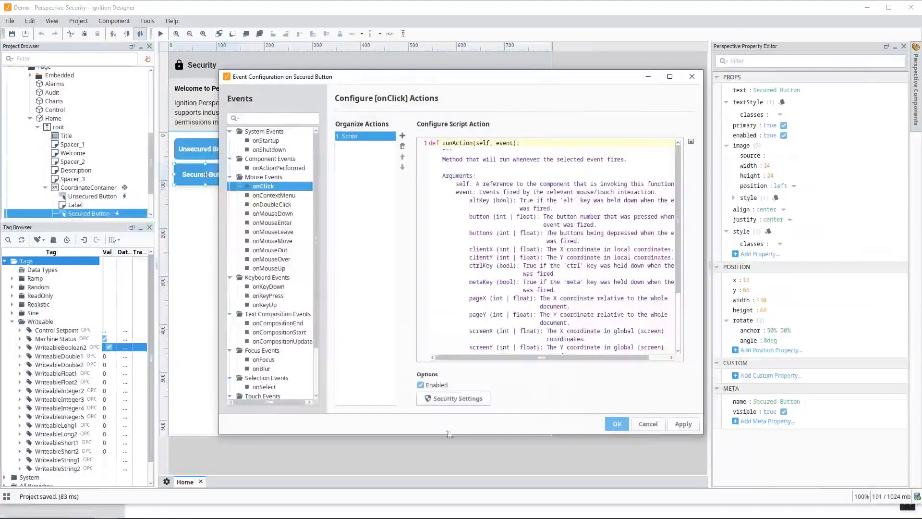
click(455, 400)
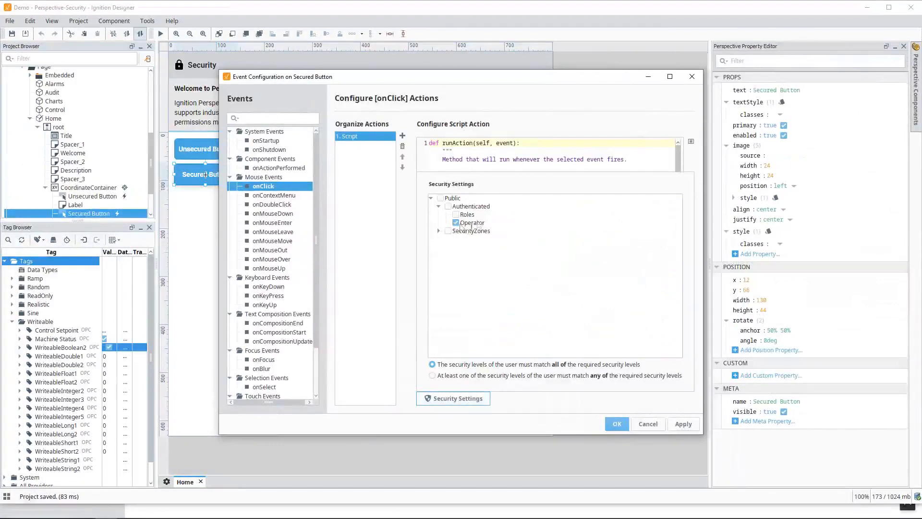
click(648, 424)
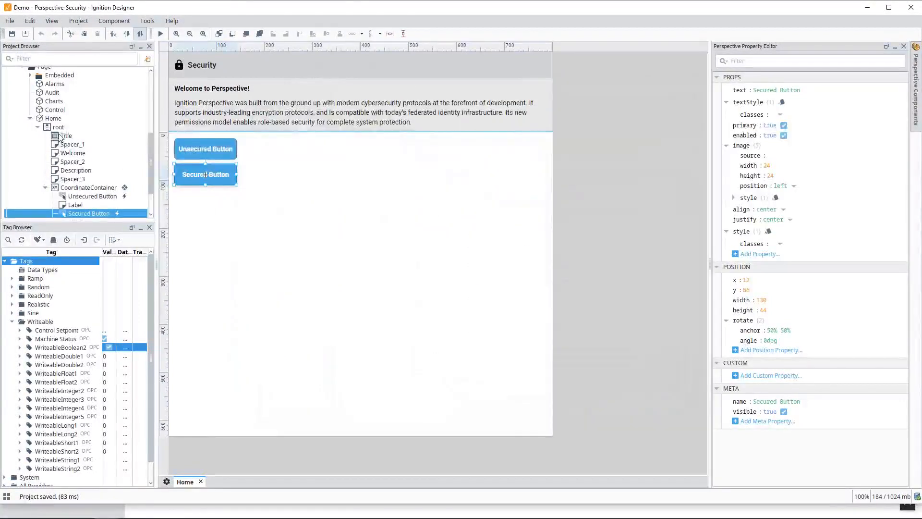
Open the Control view from the Page folder, examine the security levels in its view permissions, and close them without changes
scroll(31, 103, up, 1)
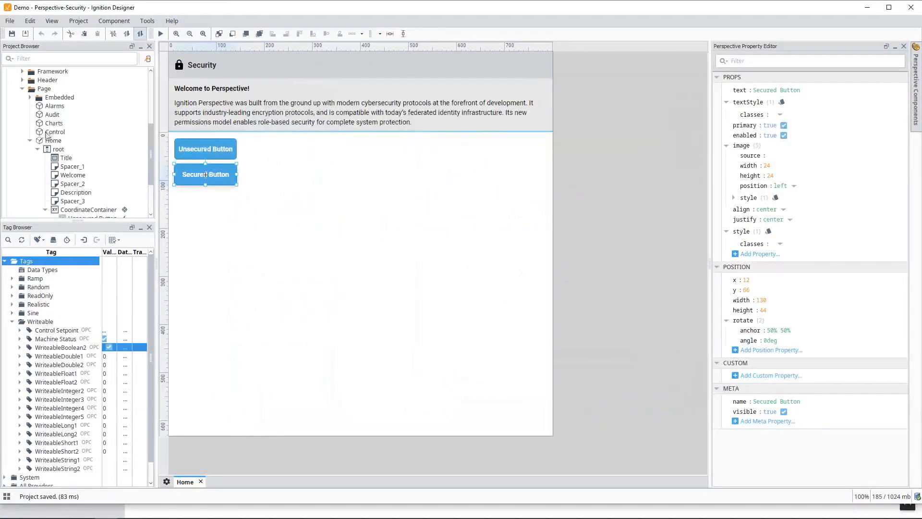
click(54, 132)
double_click(54, 132)
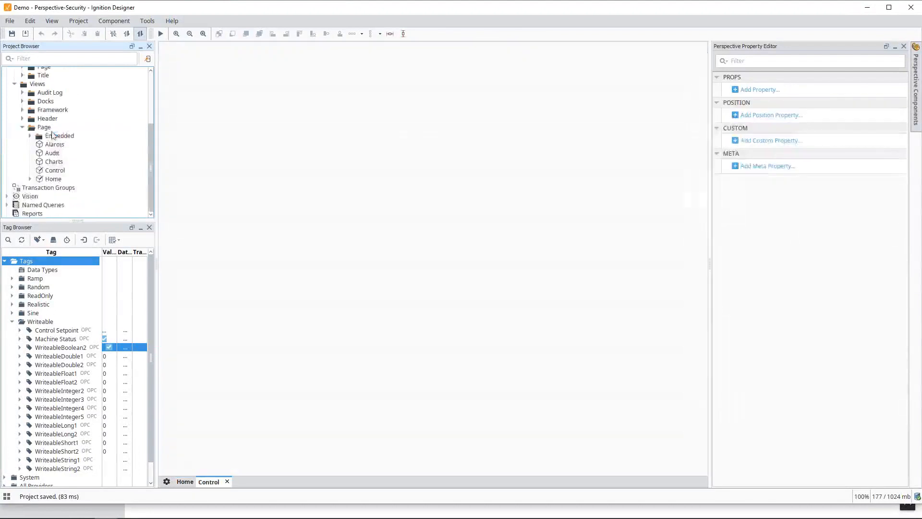
right_click(57, 170)
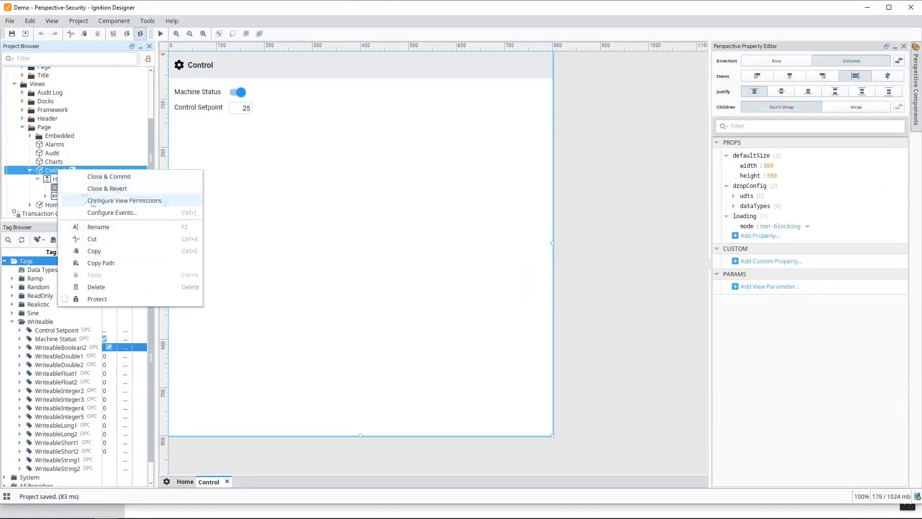
click(74, 168)
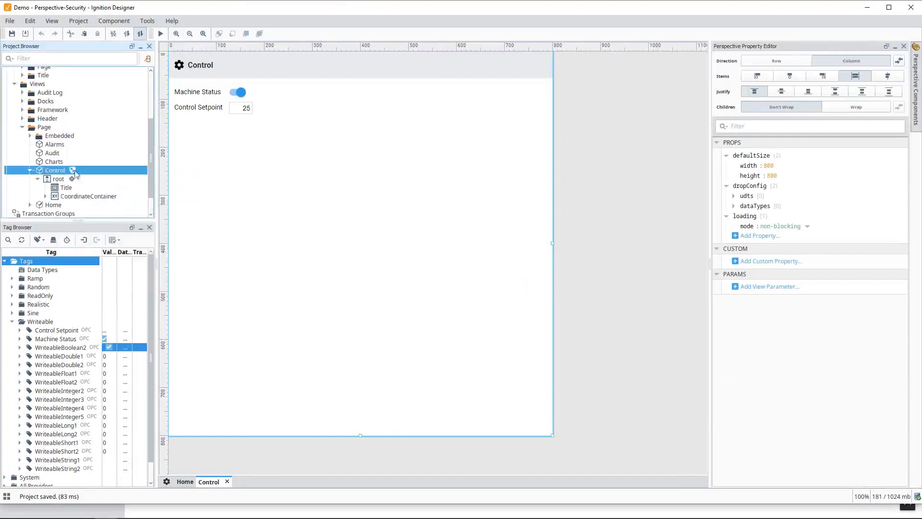
right_click(57, 170)
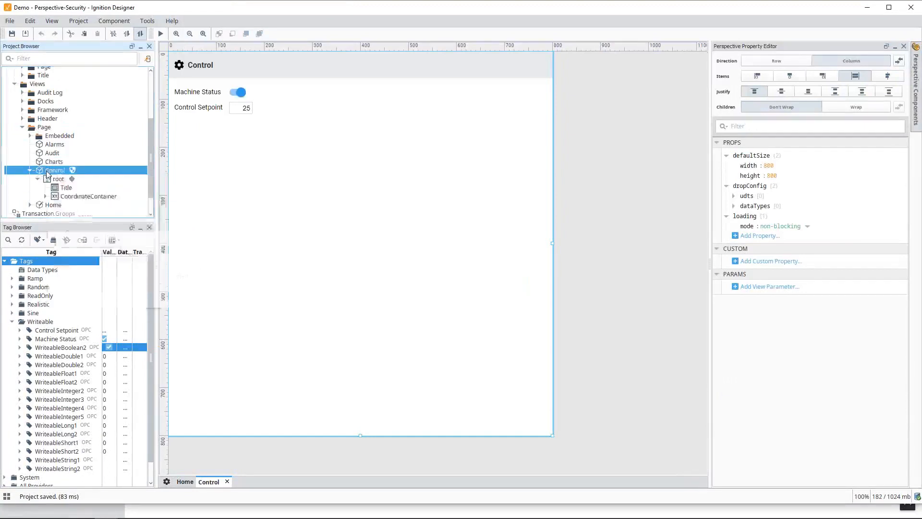
click(121, 202)
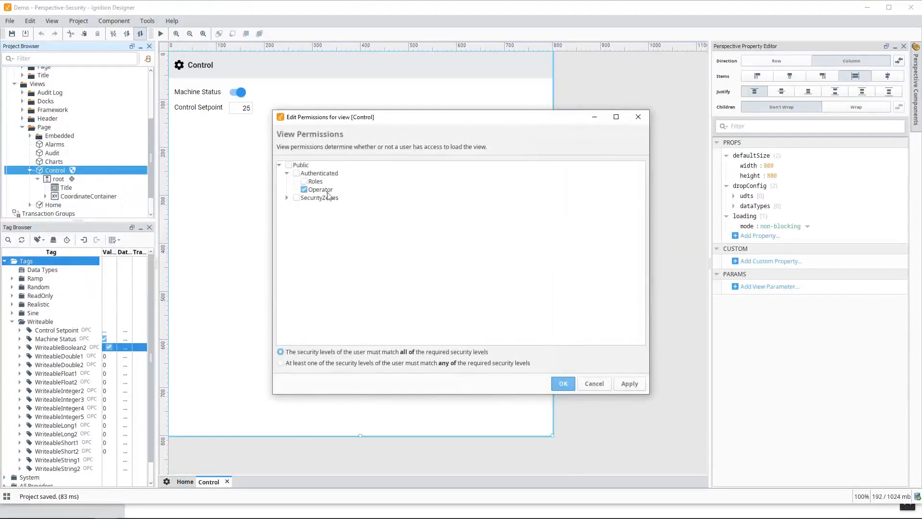
click(607, 386)
Switch to the Demo Perspective session in the browser and test the Secured Button and Control page while signed out, returning to Home
click(342, 513)
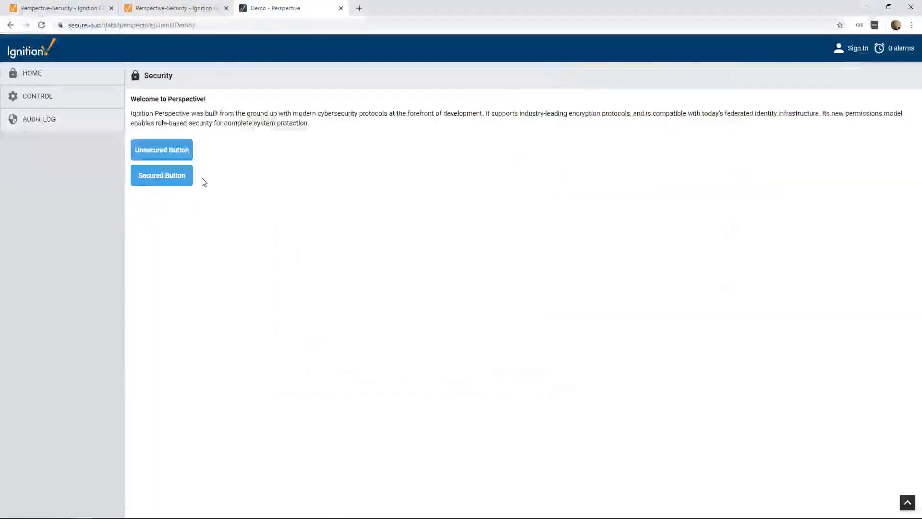
click(151, 180)
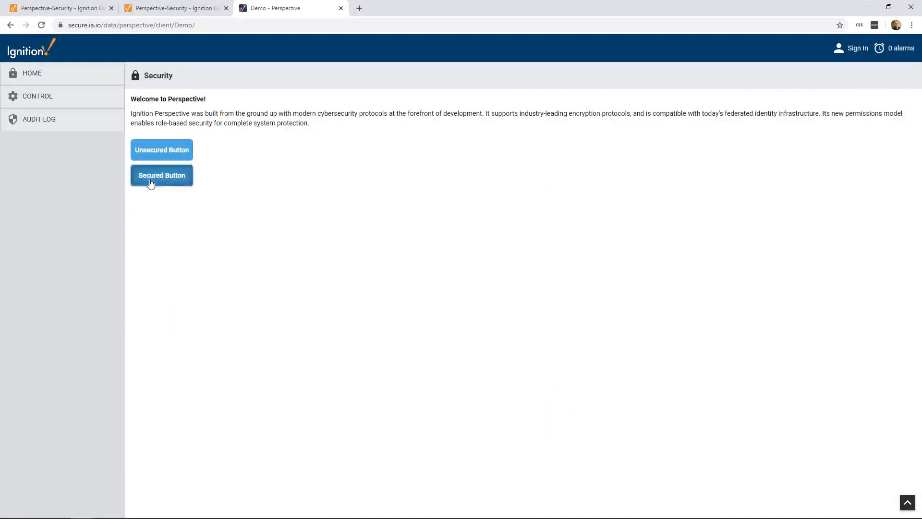
click(907, 51)
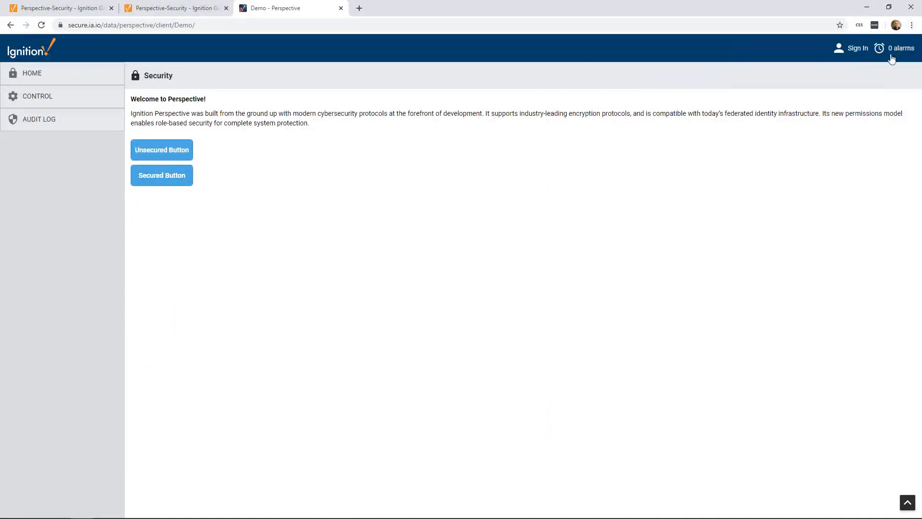
click(41, 99)
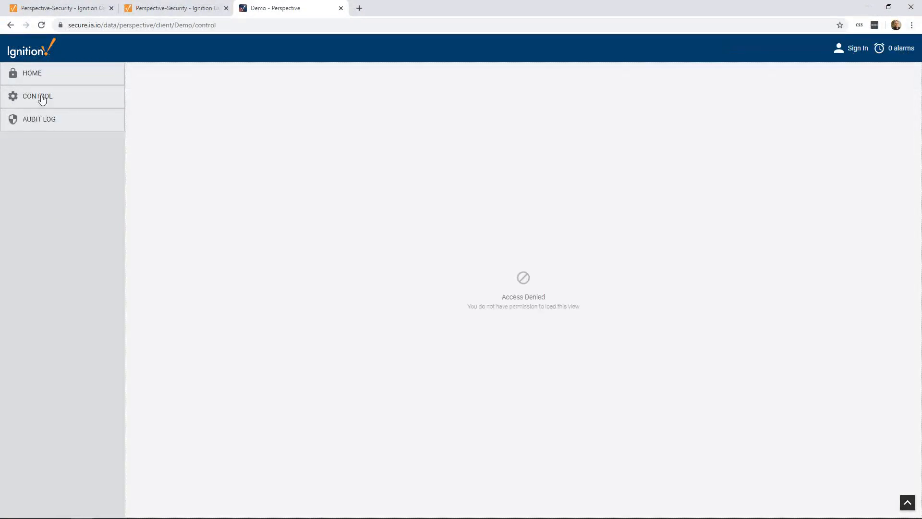
click(41, 77)
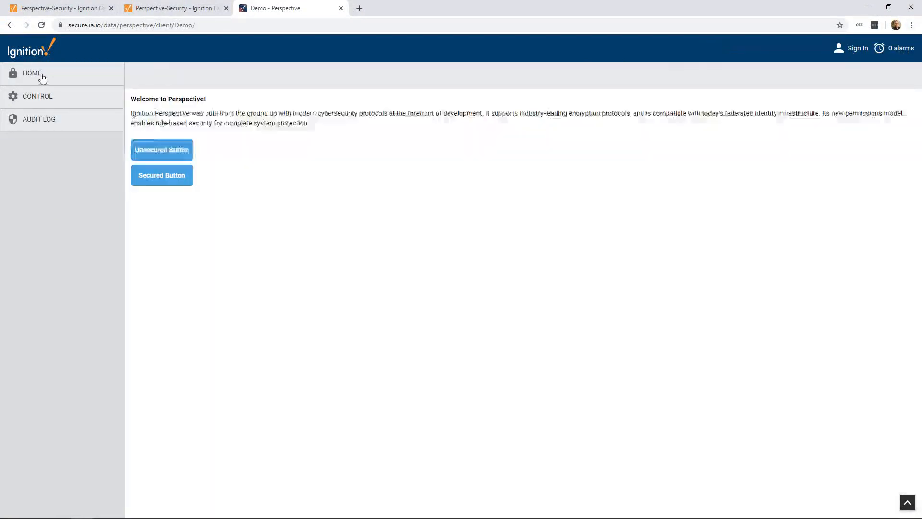
Sign in to the session through Okta with a push verification, and test the Secured Button and the Control page as that user
click(857, 50)
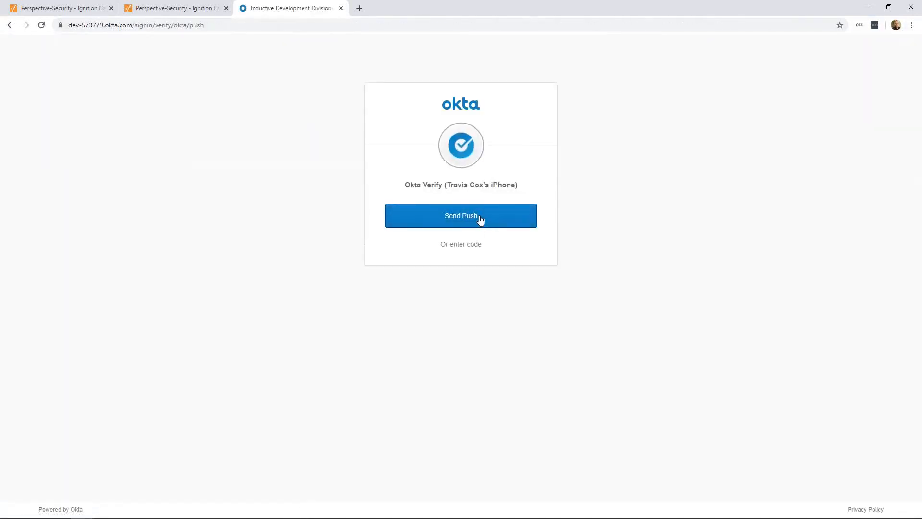
click(480, 218)
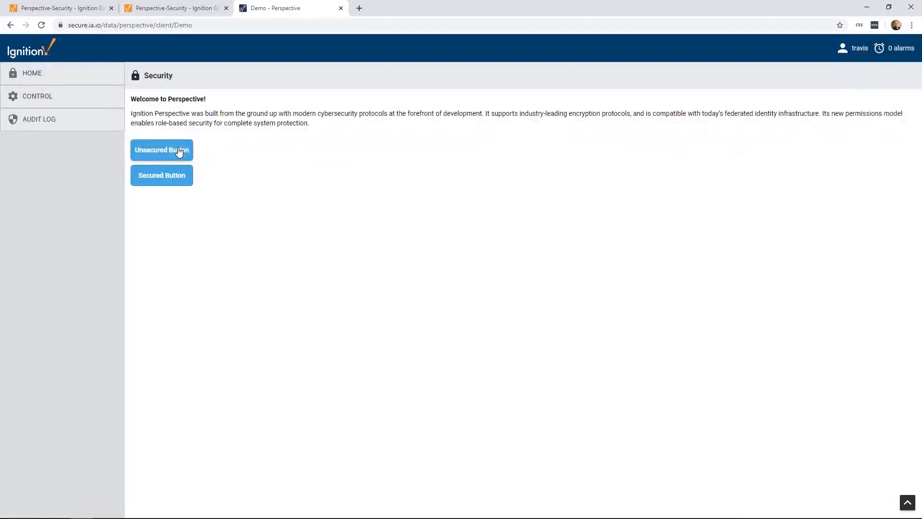
click(171, 182)
click(44, 102)
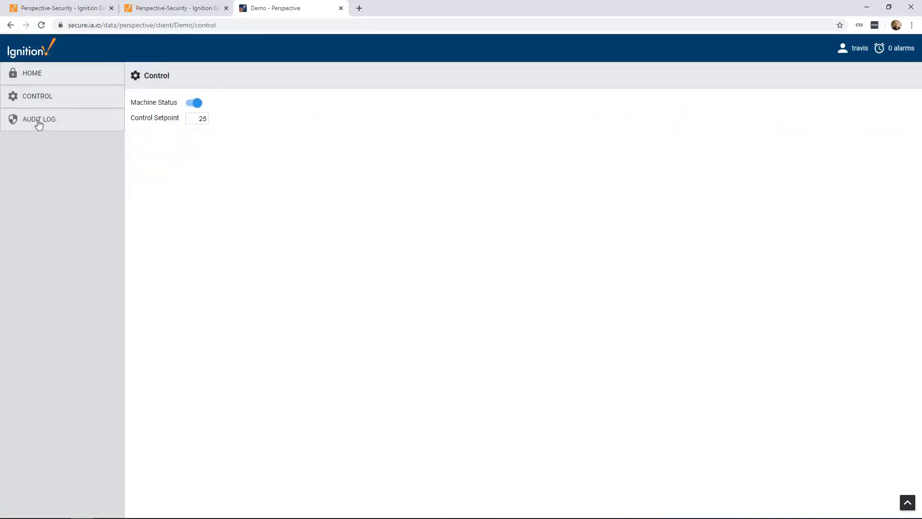
Open the session's Audit Log page and examine the Web Auth Status Change entries for the unauthenticated and signed-in users
click(38, 125)
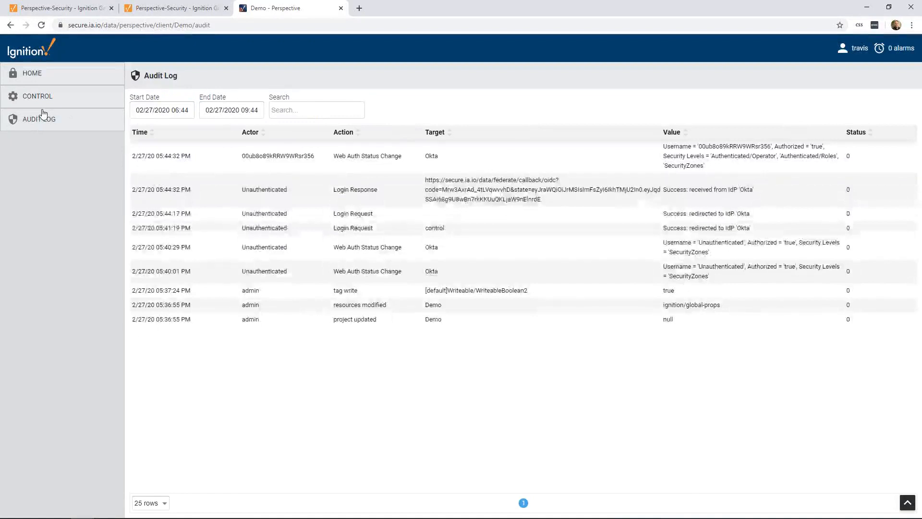
click(525, 245)
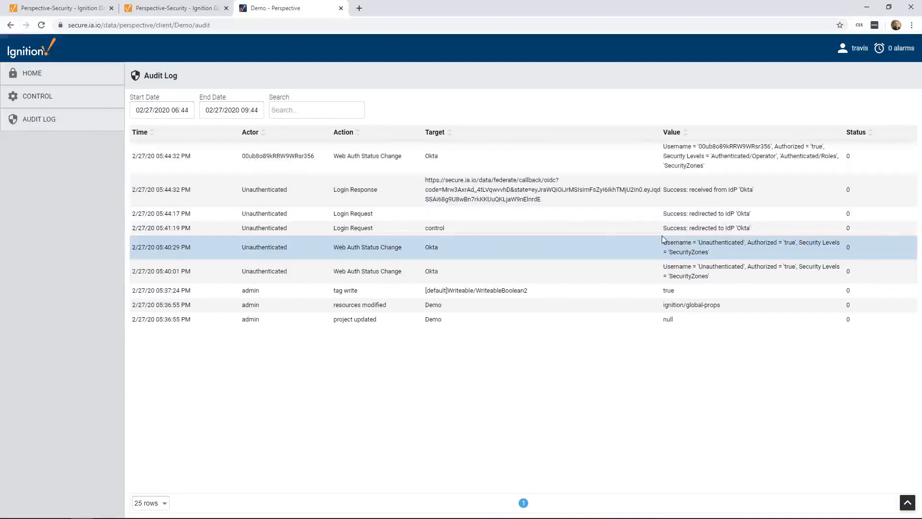
click(390, 162)
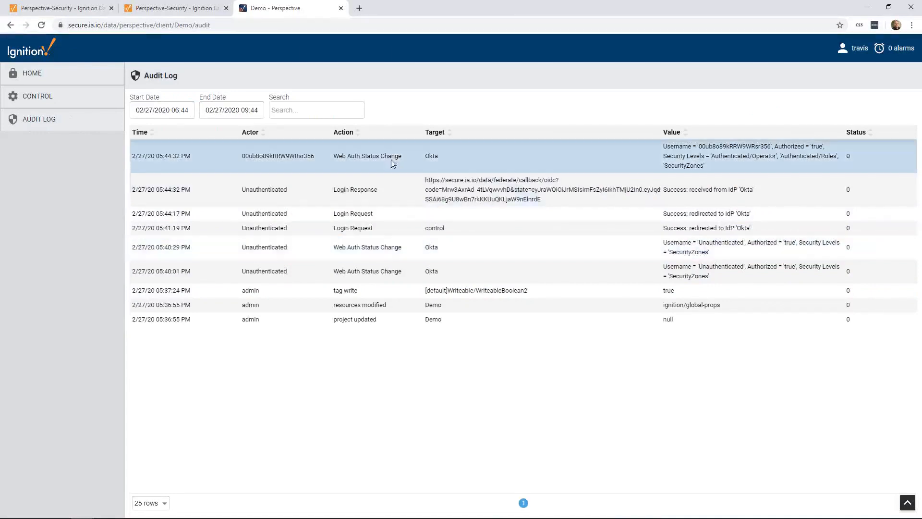
On the Control page, switch Machine Status off and set Control Setpoint to 30, and check the tag writes in the Audit Log
click(41, 102)
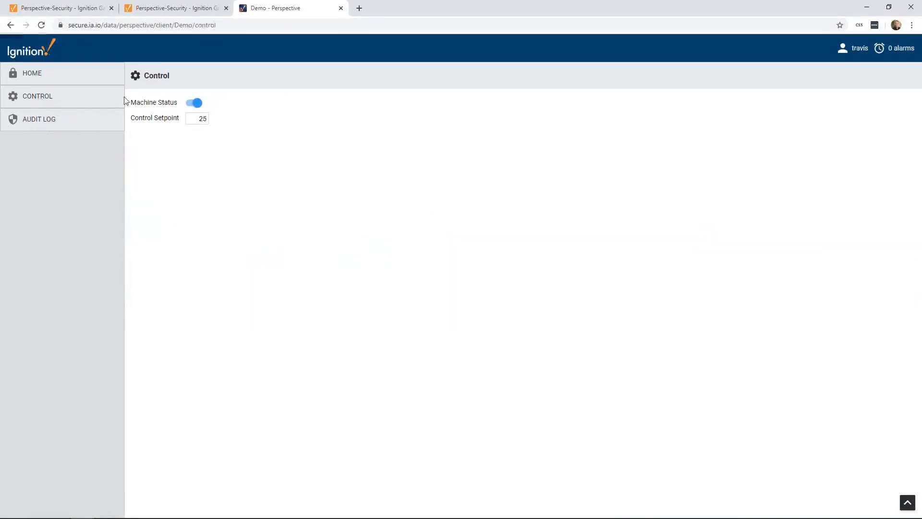
click(193, 105)
click(195, 120)
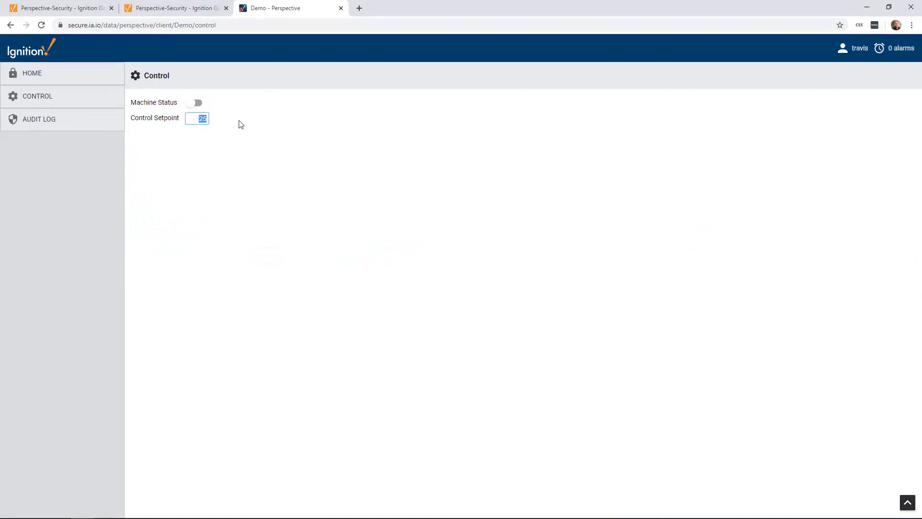
text(30)
key(Return)
click(49, 122)
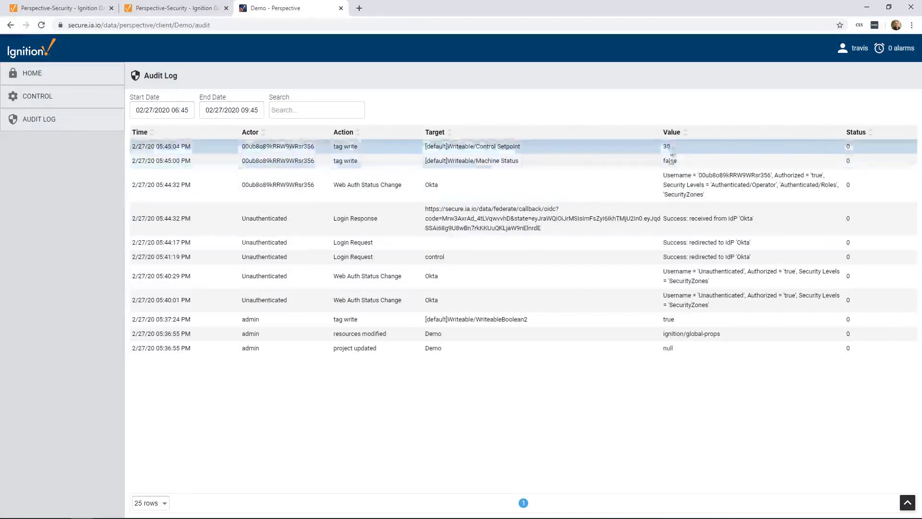
mouse_move(518, 517)
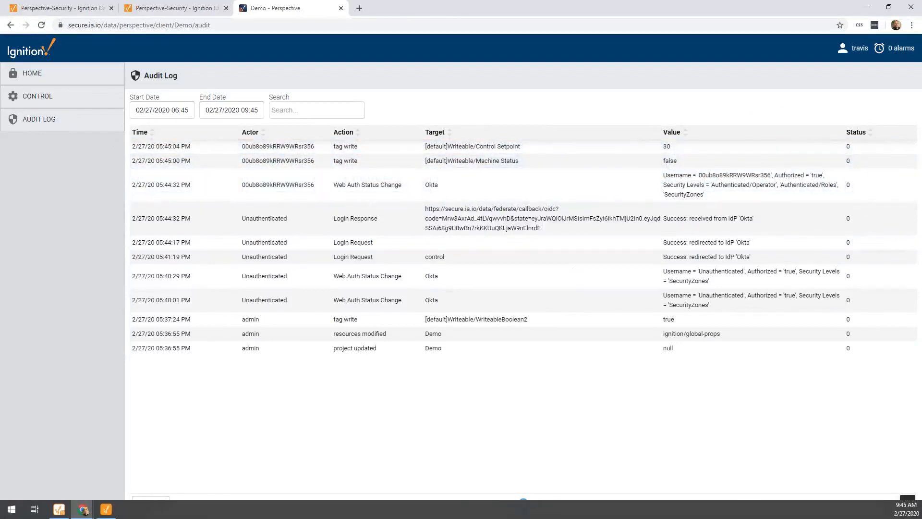